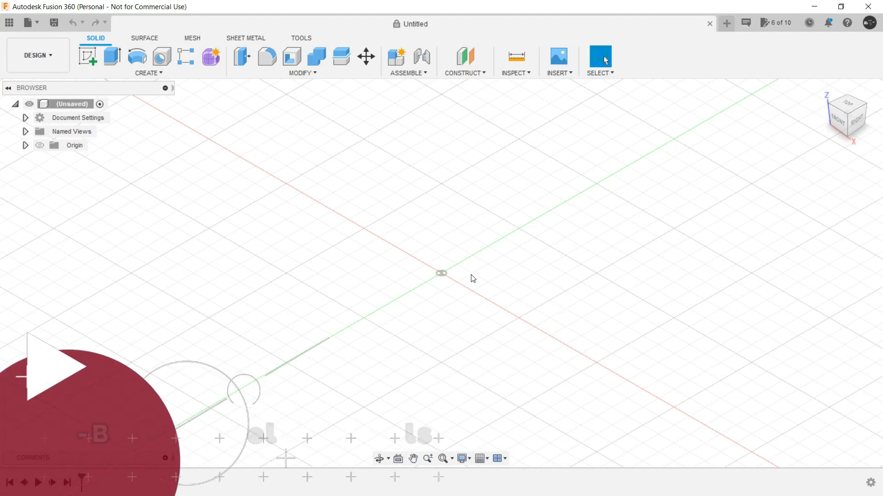
# Sketch a 90 × 40 mm rectangle starting at the origin on the horizontal XY plane and finish the sketch.
pyautogui.click(88, 56)
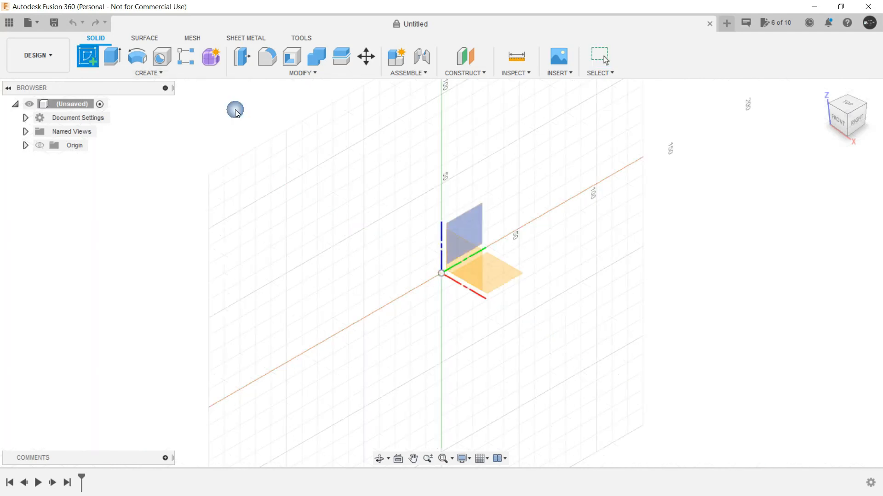
pyautogui.click(507, 281)
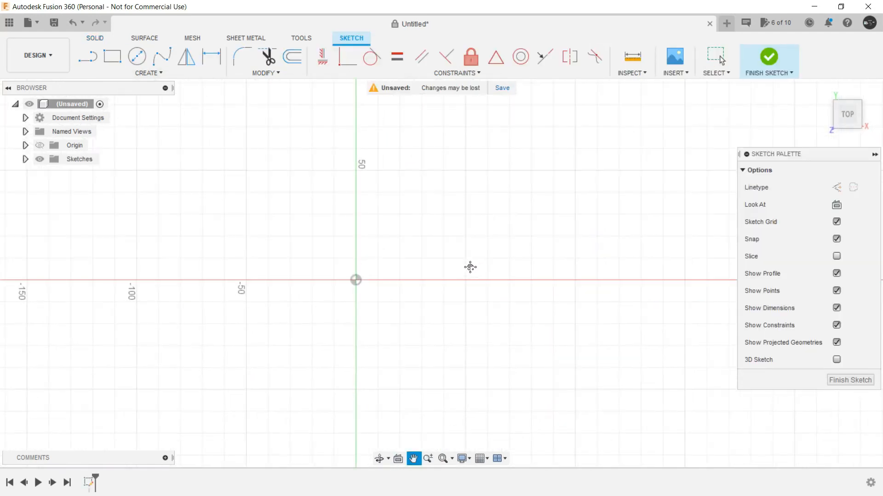
pyautogui.click(112, 57)
pyautogui.click(348, 276)
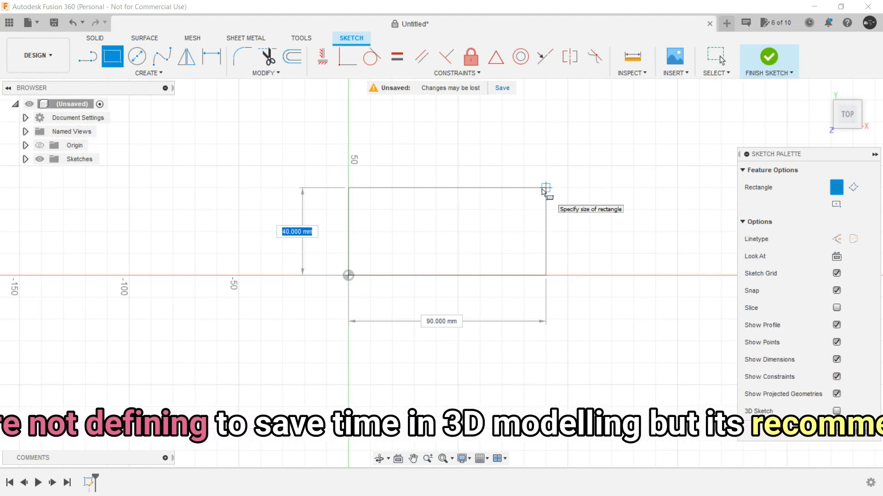
pyautogui.click(545, 188)
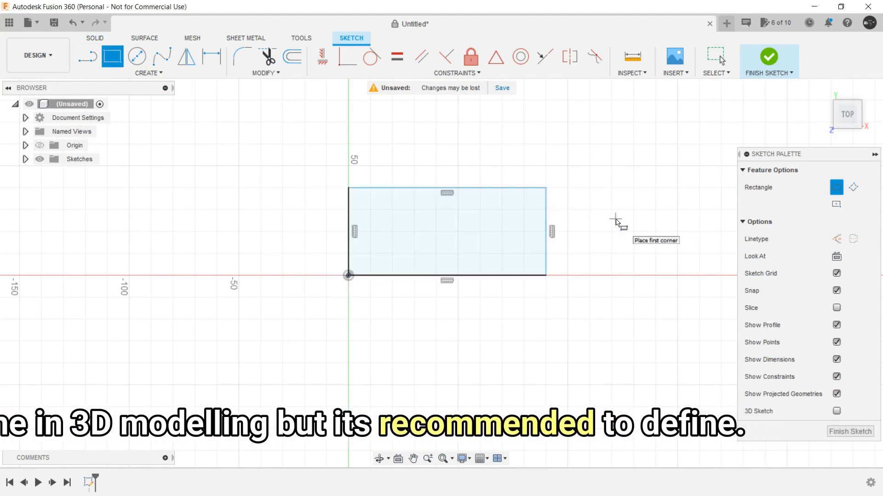
pyautogui.press('Escape')
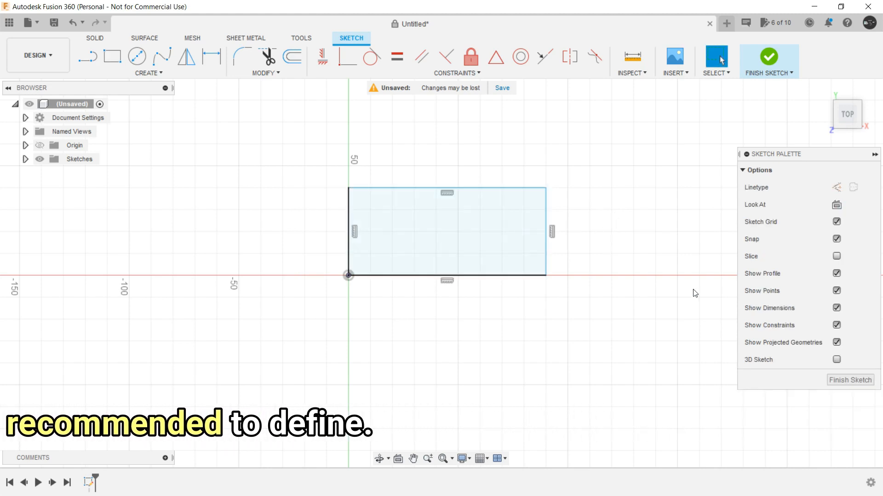
pyautogui.click(842, 378)
# Extrude the rectangular profile 10 mm upward as a new body using Press Pull.
pyautogui.moveTo(599, 250); pyautogui.dragTo(466, 235, button='middle')
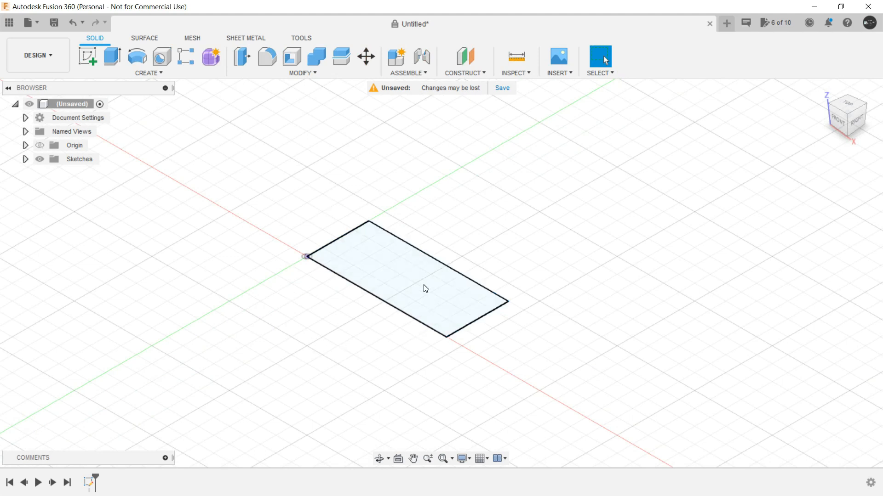
pyautogui.click(381, 264)
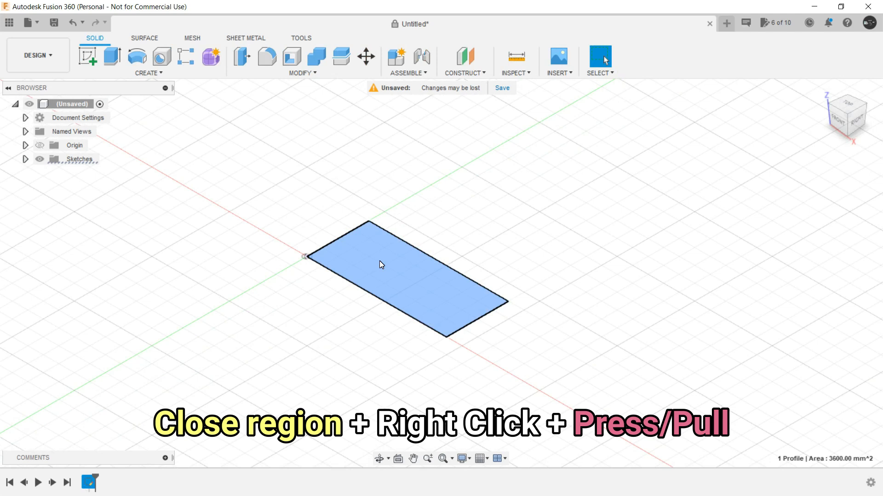
pyautogui.rightClick(380, 261)
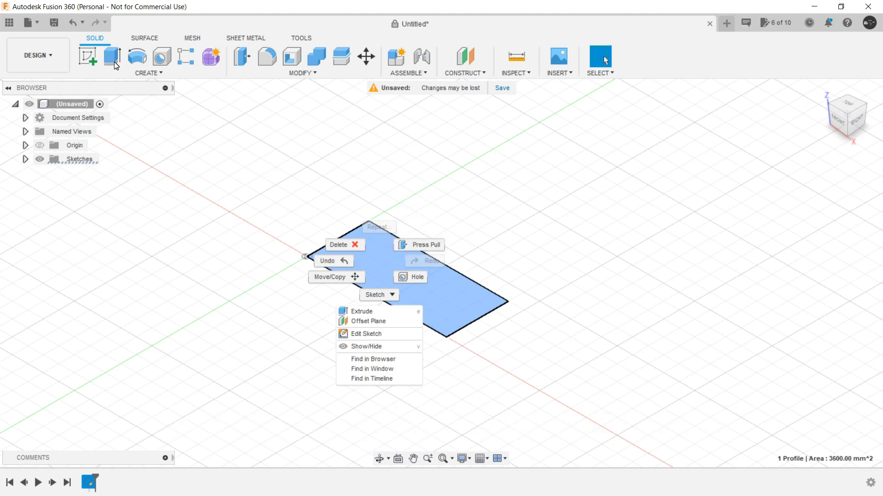
pyautogui.click(428, 247)
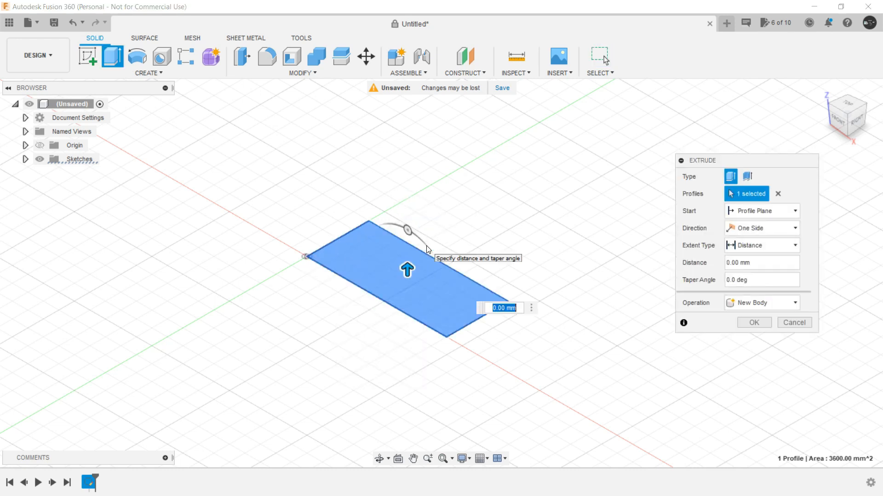
pyautogui.moveTo(701, 166); pyautogui.dragTo(721, 177)
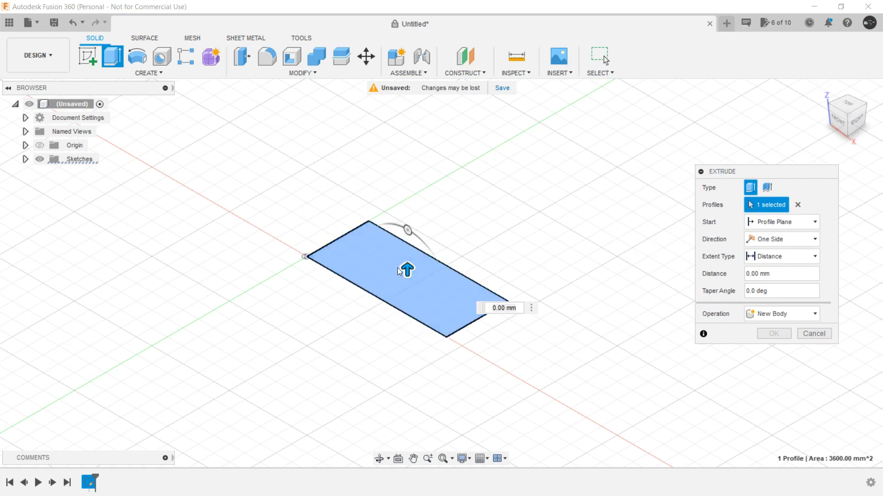
pyautogui.moveTo(410, 270)
pyautogui.mouseDown()
pyautogui.moveTo(423, 240)
pyautogui.moveTo(422, 258)
pyautogui.mouseUp()
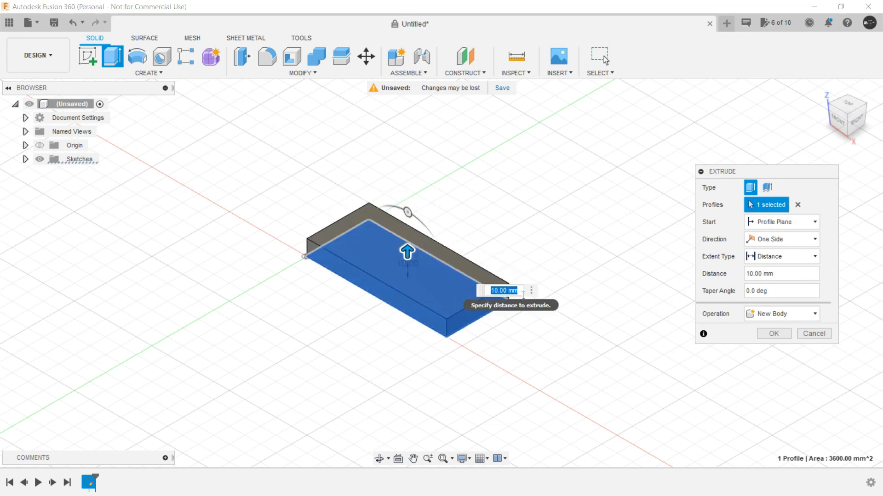
pyautogui.moveTo(407, 254)
pyautogui.mouseDown()
pyautogui.moveTo(418, 244)
pyautogui.moveTo(419, 258)
pyautogui.mouseUp()
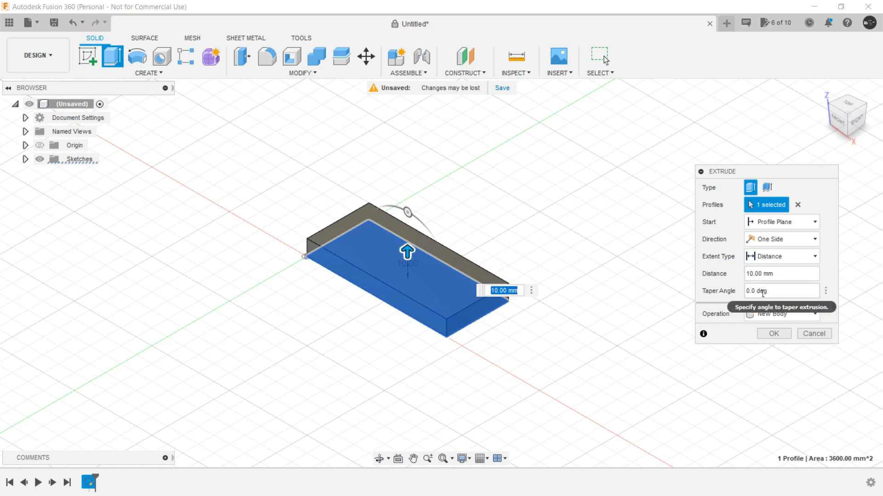
# Try a 10-degree taper angle on the plate extrusion and inspect the sloped sides up close.
pyautogui.click(760, 293)
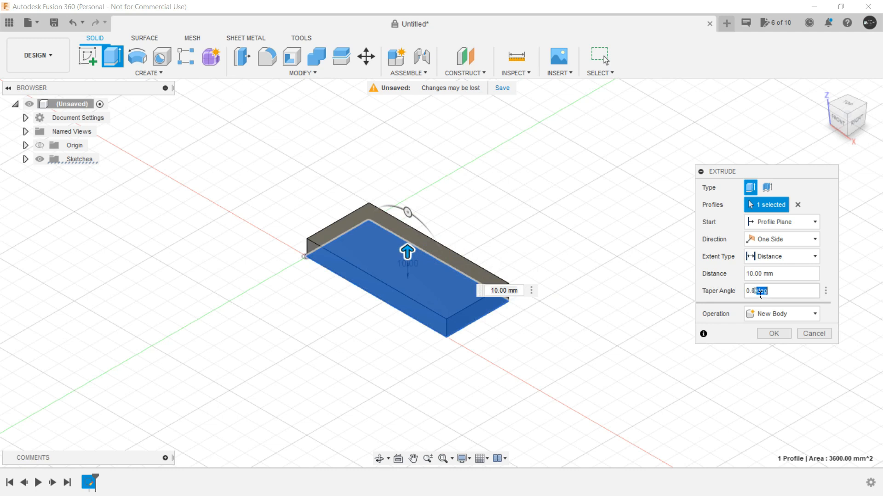
pyautogui.write('10')
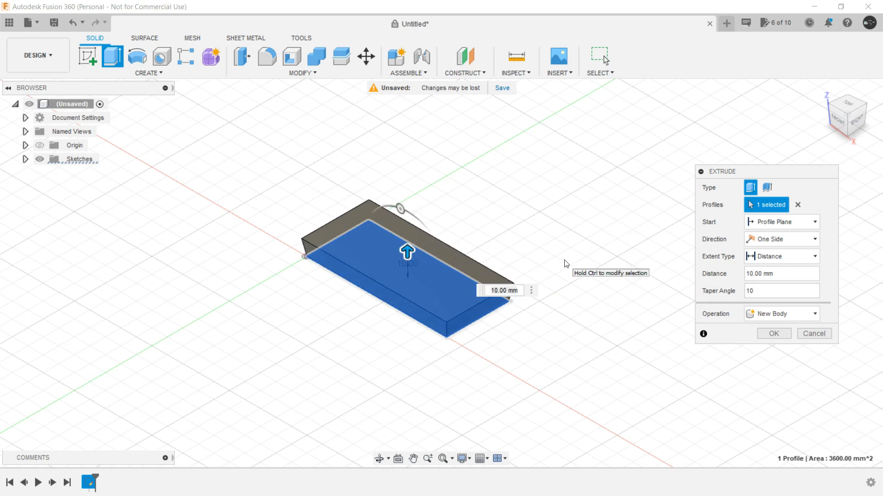
pyautogui.scroll(5, 529, 275)
pyautogui.scroll(4, 557, 334)
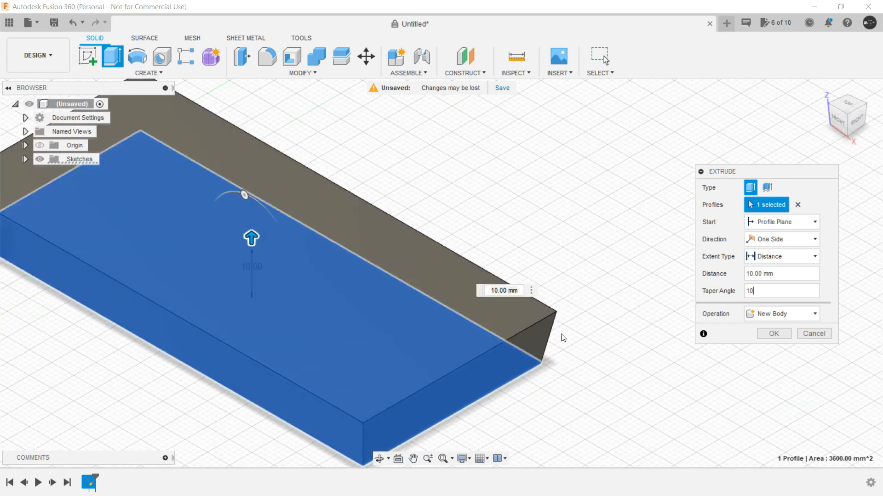
pyautogui.scroll(-8, 547, 354)
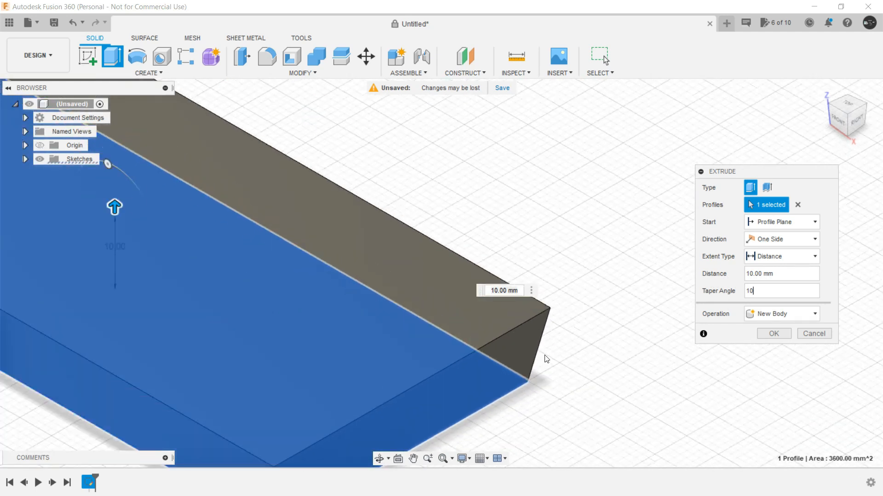
# Try a taper angle of -10 degrees on the plate extrusion and inspect the sides up close.
pyautogui.click(748, 291)
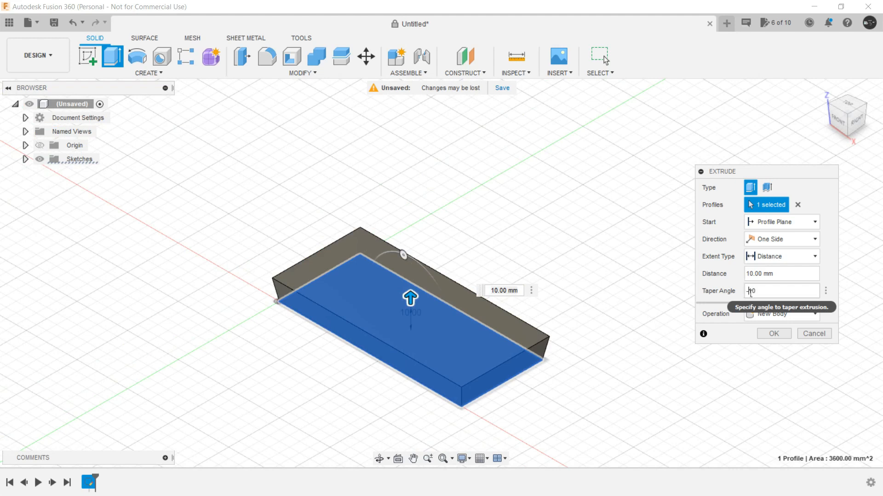
pyautogui.scroll(3, 502, 350)
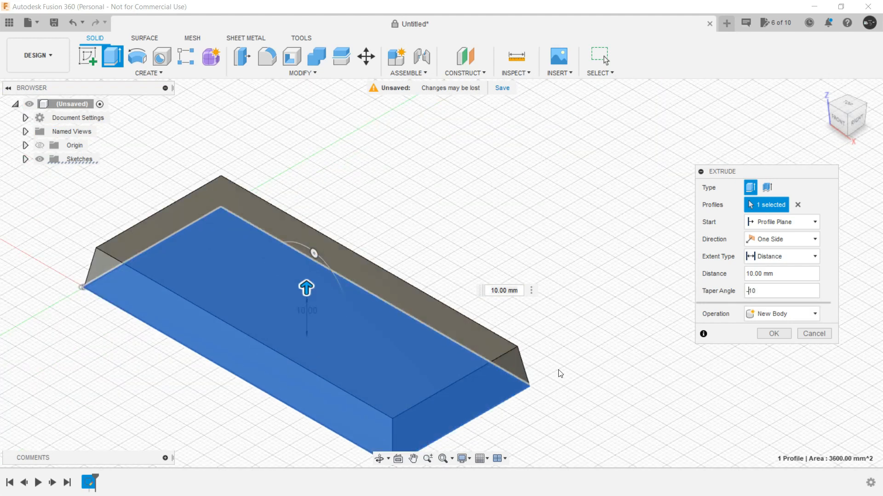
pyautogui.scroll(2, 560, 374)
pyautogui.scroll(-4, 513, 379)
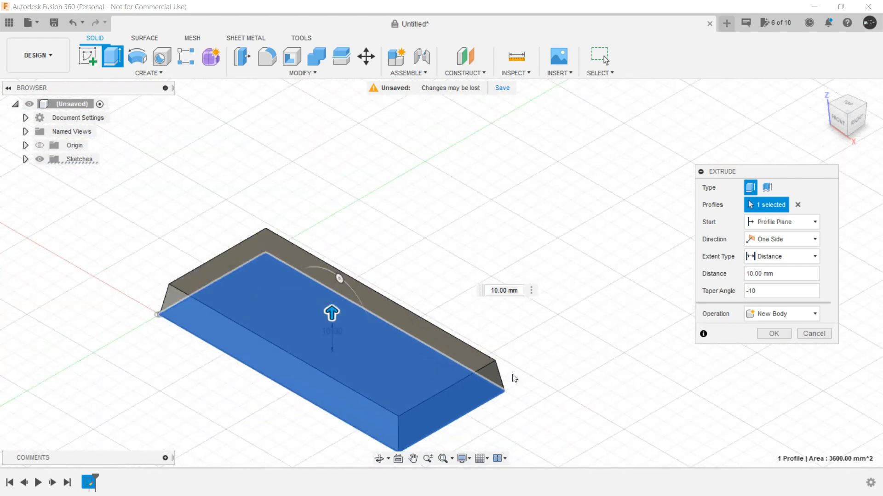
pyautogui.scroll(-2, 514, 377)
# Reset the taper angle to 0 and complete the plate extrusion.
pyautogui.click(749, 291)
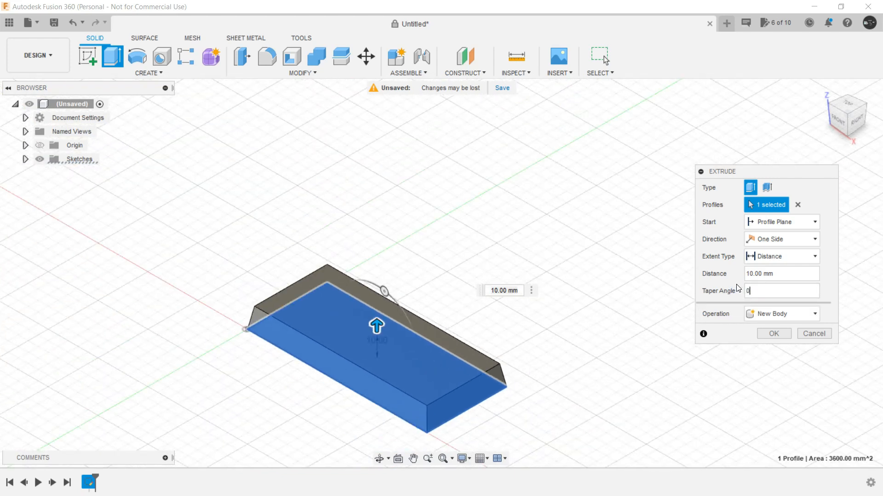
pyautogui.click(763, 334)
pyautogui.moveTo(506, 322); pyautogui.dragTo(575, 244, button='middle')
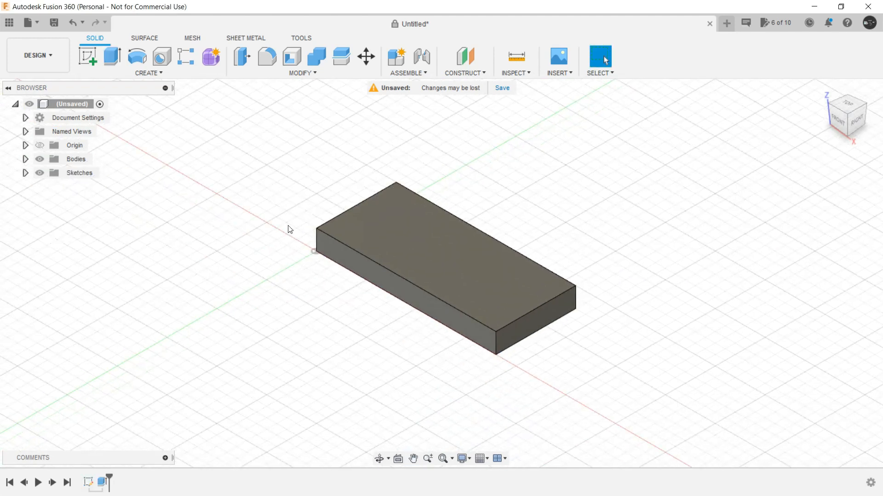
pyautogui.keyDown('shift'); pyautogui.moveTo(336, 360); pyautogui.dragTo(455, 336, button='middle'); pyautogui.keyUp('shift')
pyautogui.keyDown('shift'); pyautogui.moveTo(311, 309); pyautogui.dragTo(555, 268, button='middle'); pyautogui.keyUp('shift')
pyautogui.moveTo(560, 216); pyautogui.dragTo(504, 231, button='middle')
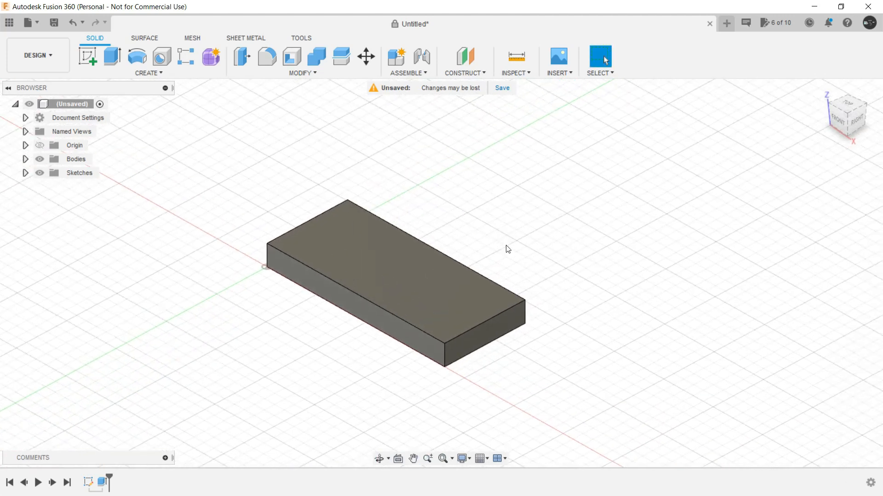
pyautogui.click(437, 301)
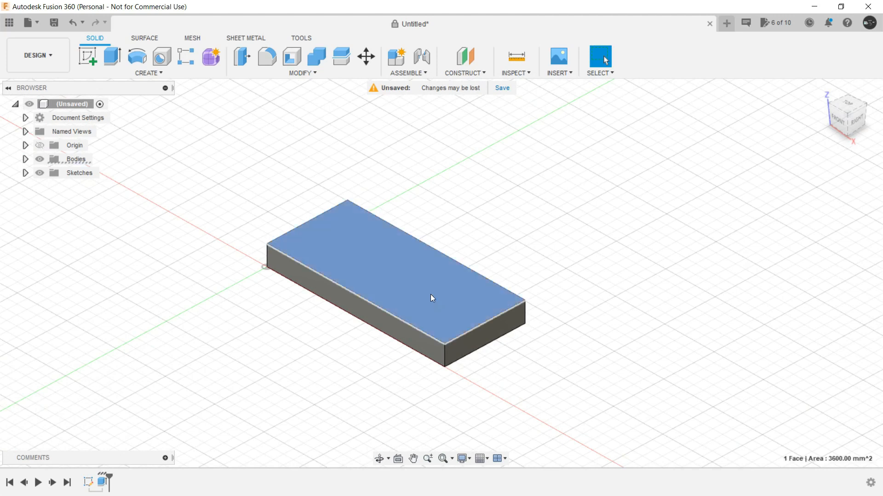
pyautogui.click(456, 237)
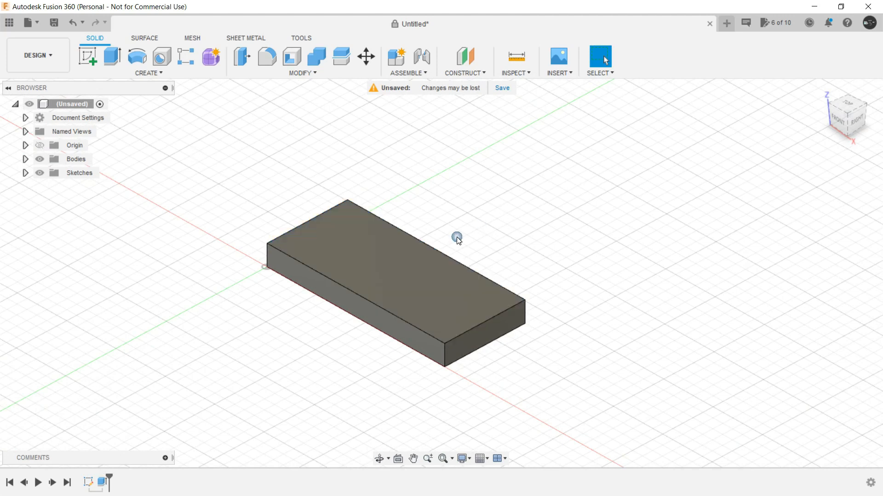
# Sketch a circle with an area of about 141 mm² on the plate's top face near its front-right corner and finish the sketch.
pyautogui.click(397, 265)
pyautogui.click(95, 59)
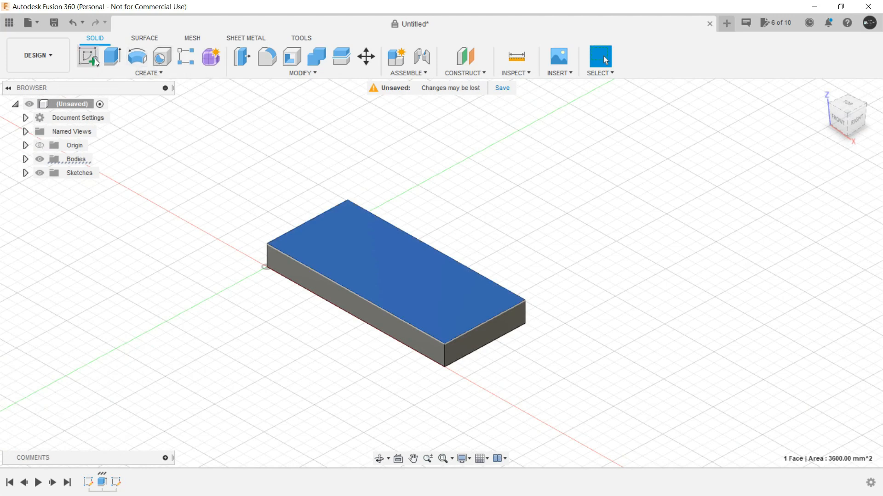
pyautogui.moveTo(438, 277); pyautogui.dragTo(355, 258)
pyautogui.scroll(3, 461, 288)
pyautogui.press('c')
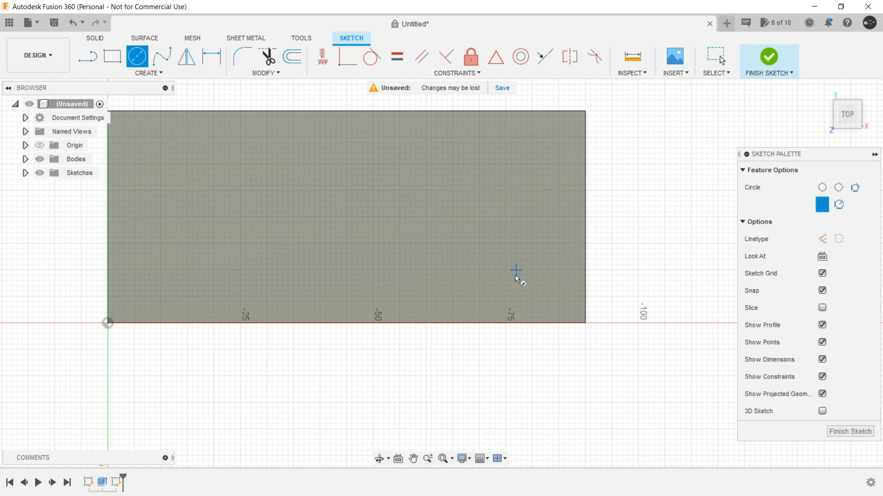
pyautogui.click(522, 270)
pyautogui.click(534, 242)
pyautogui.click(834, 430)
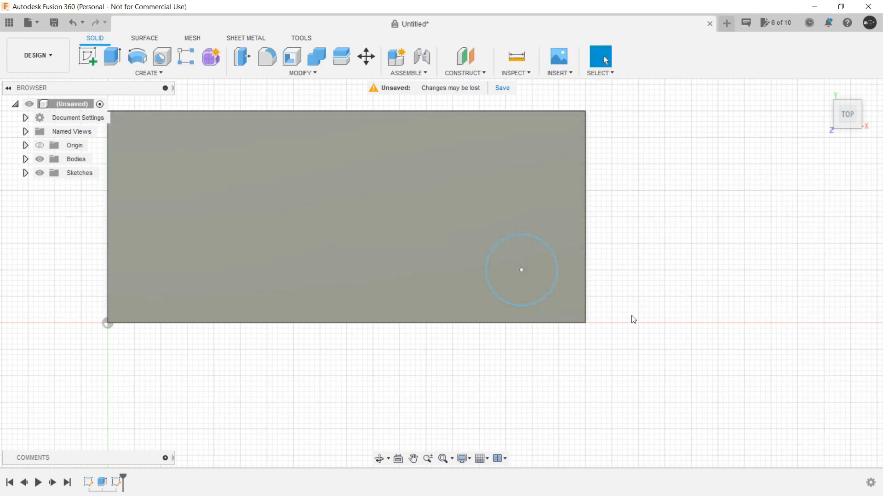
# Extrude the circle profile -18 mm down through the plate as a cut using Press Pull.
pyautogui.click(823, 92)
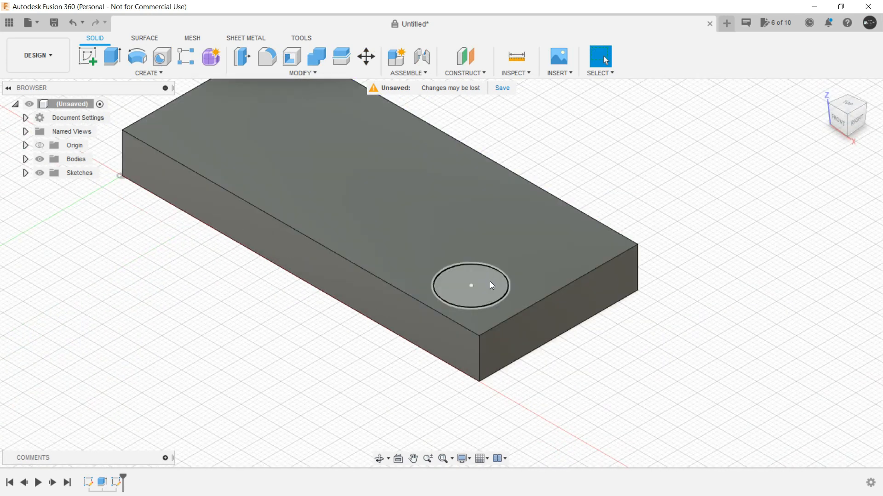
pyautogui.click(490, 281)
pyautogui.rightClick(490, 282)
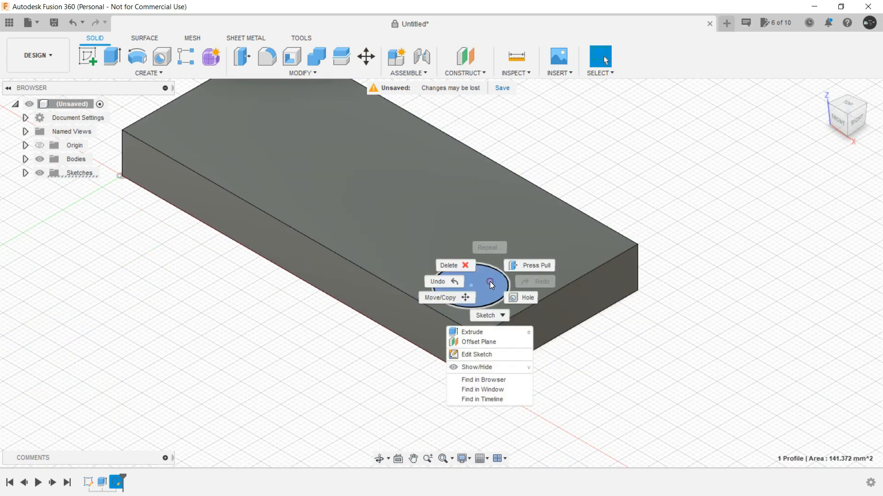
pyautogui.click(524, 264)
pyautogui.moveTo(470, 277); pyautogui.dragTo(473, 364)
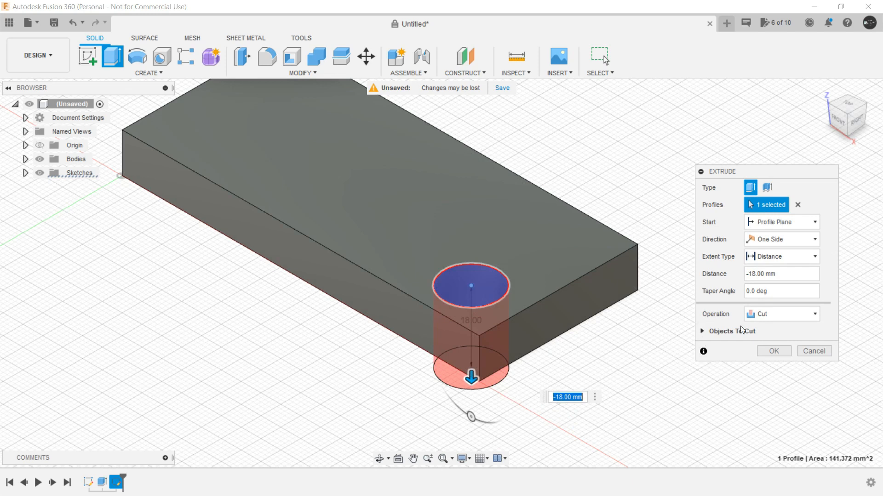
# Try taper angles of 10 and -10 degrees on the circular cut and inspect each preview.
pyautogui.click(767, 293)
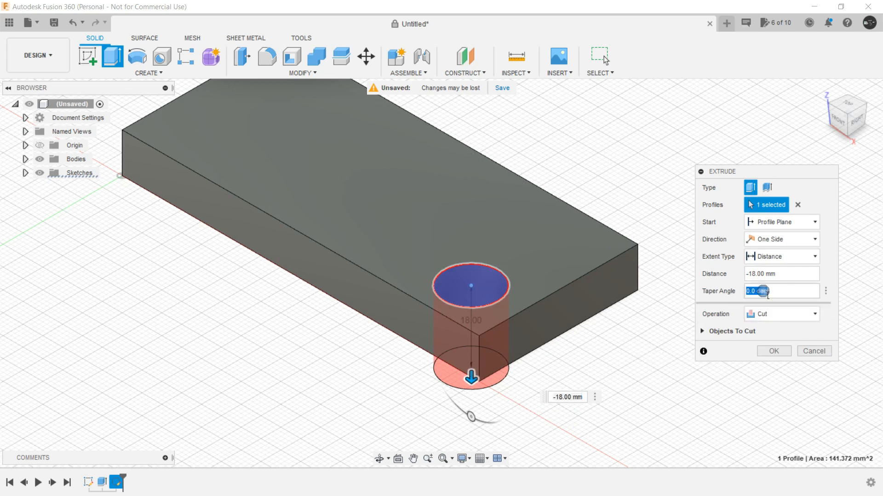
pyautogui.write('10')
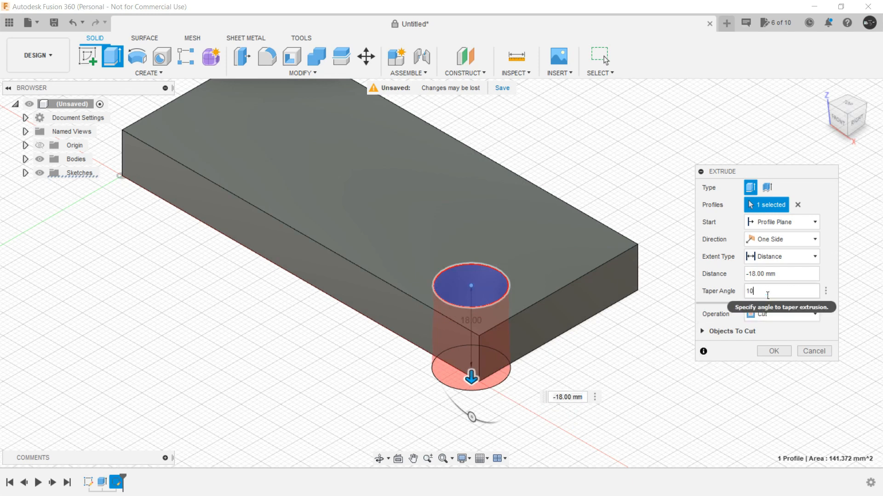
pyautogui.keyDown('shift'); pyautogui.moveTo(551, 345); pyautogui.dragTo(566, 363, button='middle'); pyautogui.keyUp('shift')
pyautogui.click(731, 290)
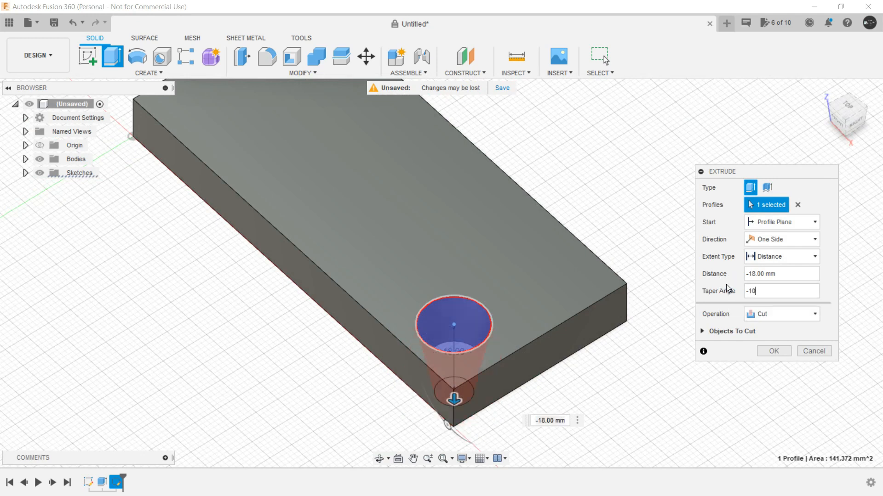
pyautogui.keyDown('shift'); pyautogui.moveTo(316, 384); pyautogui.dragTo(334, 380, button='middle'); pyautogui.keyUp('shift')
# Set the cut's taper angle to 0 and complete the straight hole through the plate.
pyautogui.doubleClick(754, 291)
pyautogui.write('0')
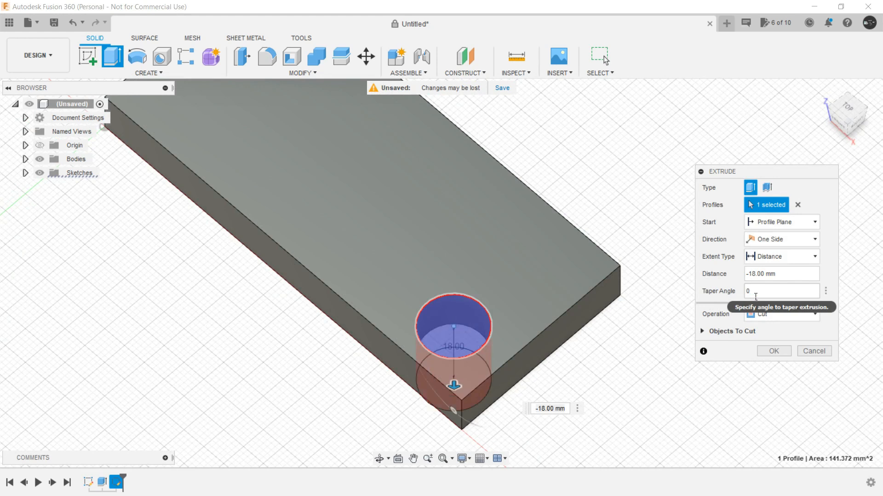
pyautogui.click(776, 352)
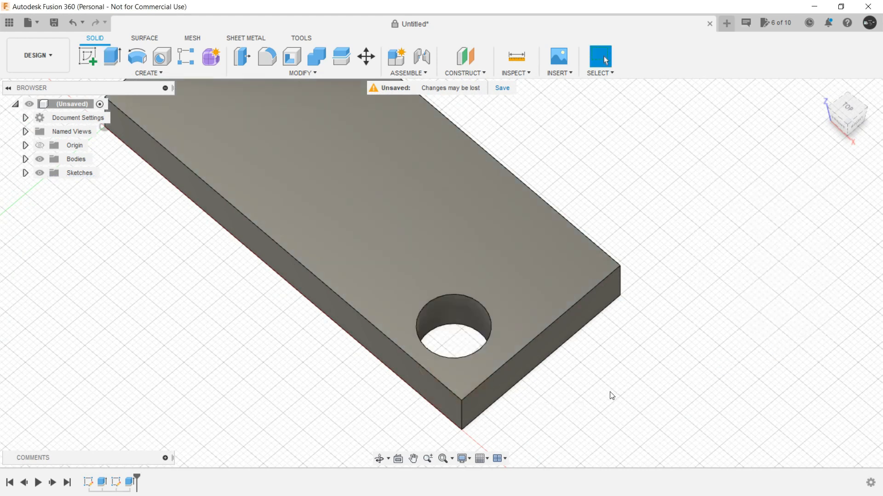
# Sketch a rectangle about 60 by 5 mm on the plate's top face, along the back edge from the back-left corner, and finish the sketch.
pyautogui.scroll(-3, 610, 391)
pyautogui.moveTo(570, 199); pyautogui.dragTo(652, 188, button='middle')
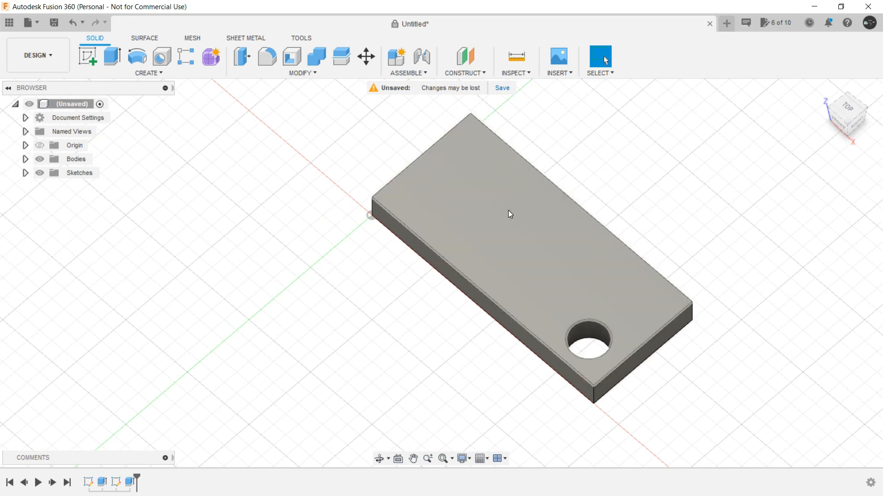
pyautogui.click(493, 192)
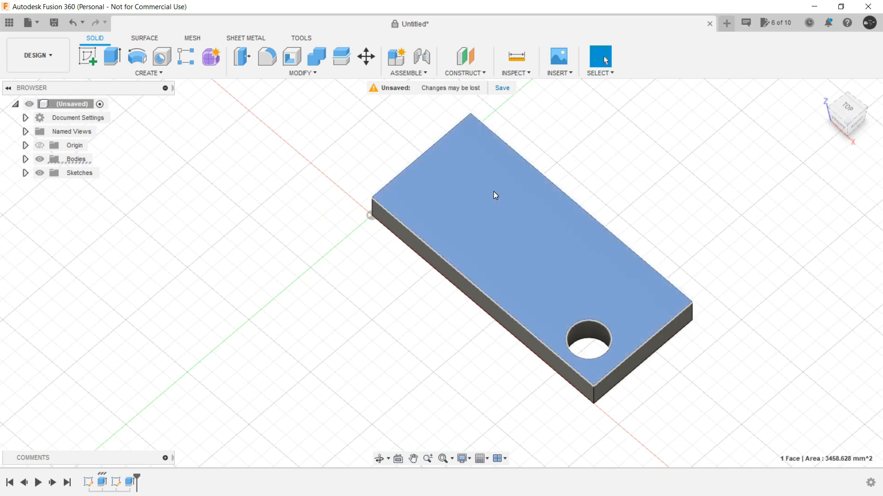
pyautogui.click(84, 59)
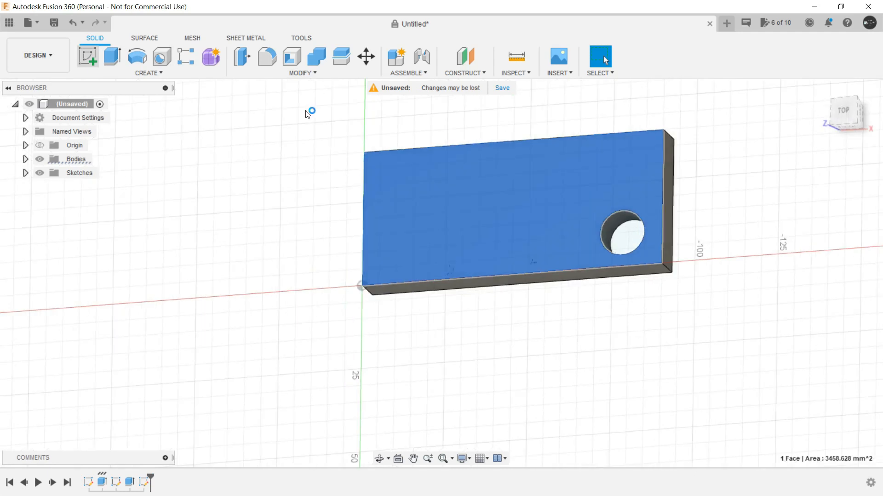
pyautogui.press('r')
pyautogui.moveTo(504, 174); pyautogui.dragTo(326, 161, button='middle')
pyautogui.click(267, 179)
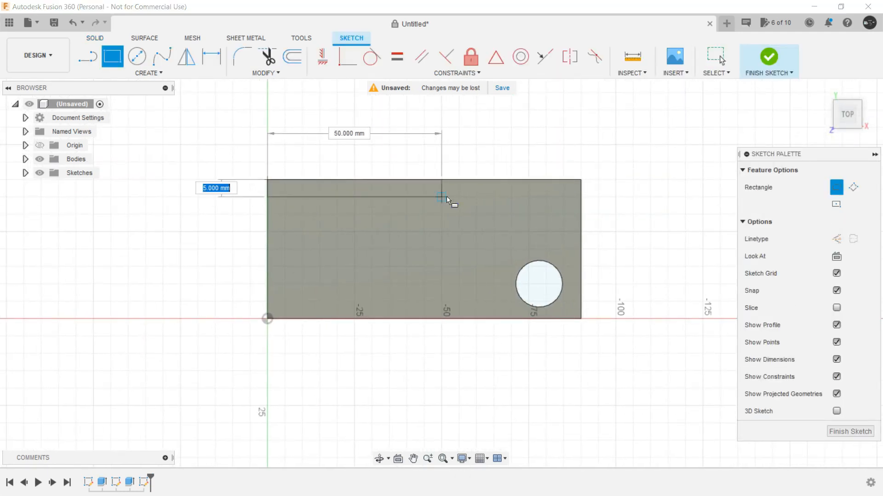
pyautogui.click(476, 197)
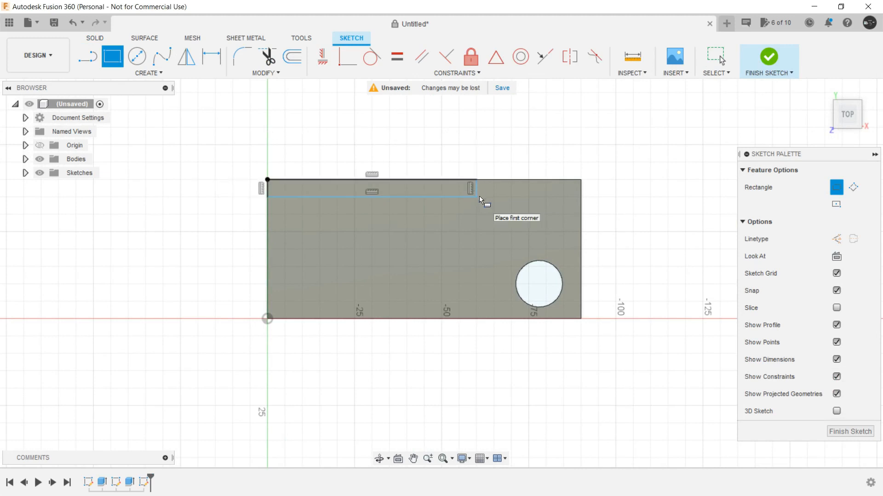
pyautogui.press('Escape')
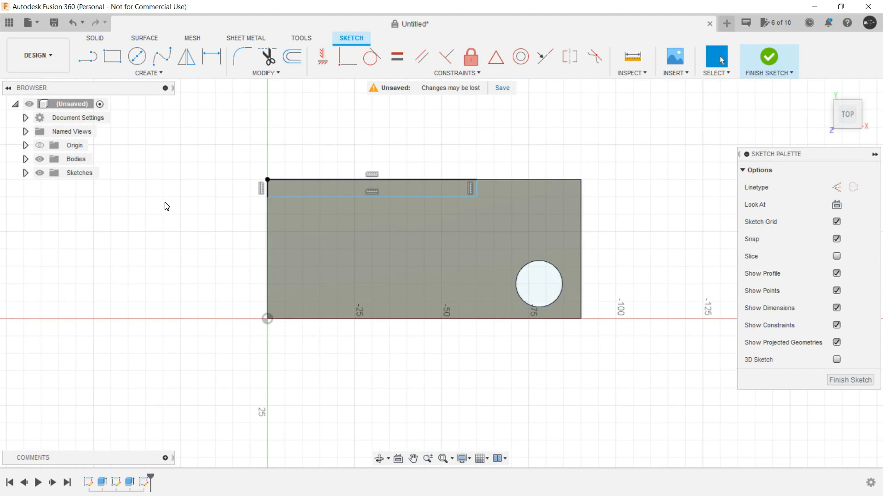
pyautogui.click(849, 380)
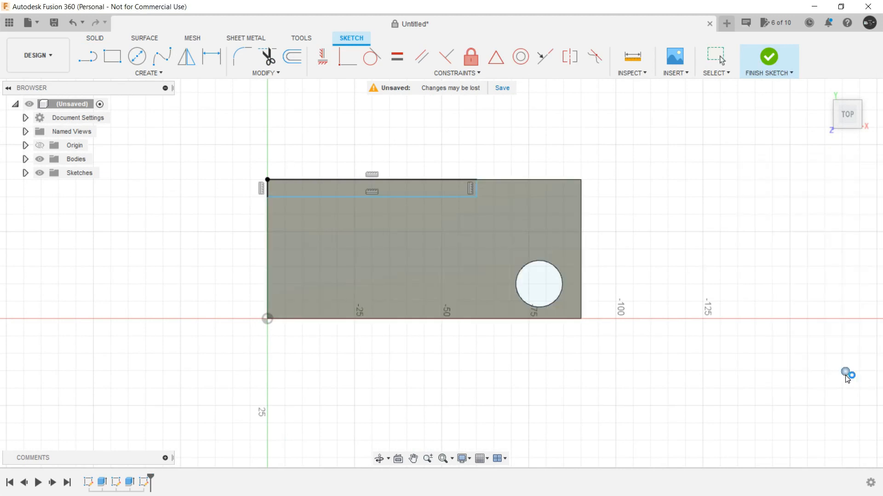
# Extrude the narrow rectangular profile 20 mm upward with Press Pull, joined to the plate as a wall.
pyautogui.click(559, 215)
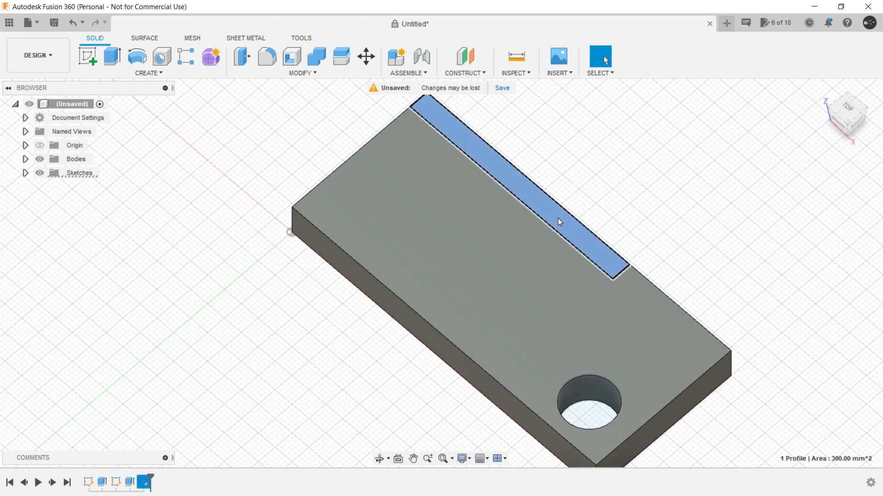
pyautogui.scroll(-2, 650, 194)
pyautogui.rightClick(588, 221)
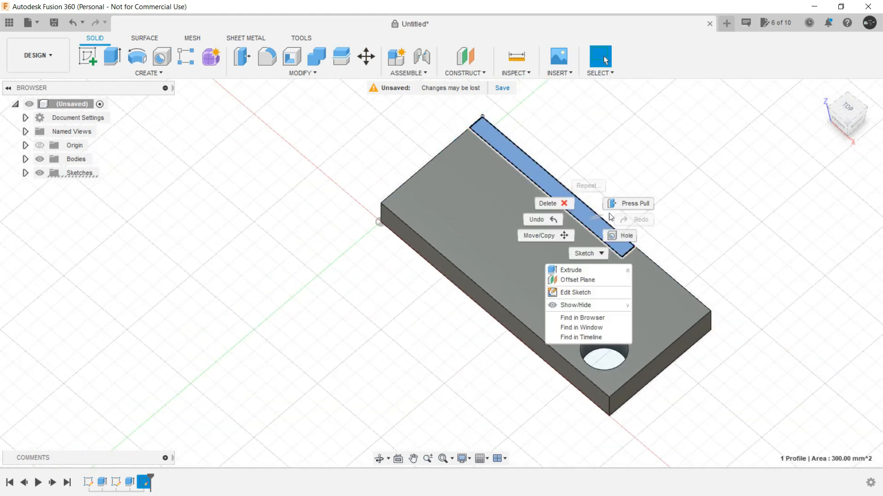
pyautogui.click(628, 202)
pyautogui.keyDown('shift'); pyautogui.moveTo(459, 284); pyautogui.dragTo(453, 258, button='middle'); pyautogui.keyUp('shift')
pyautogui.moveTo(565, 209); pyautogui.dragTo(579, 147)
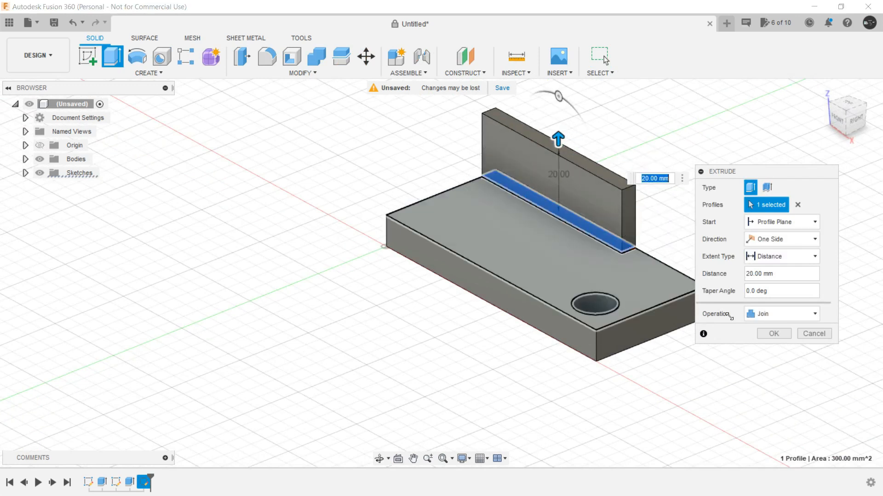
pyautogui.click(772, 335)
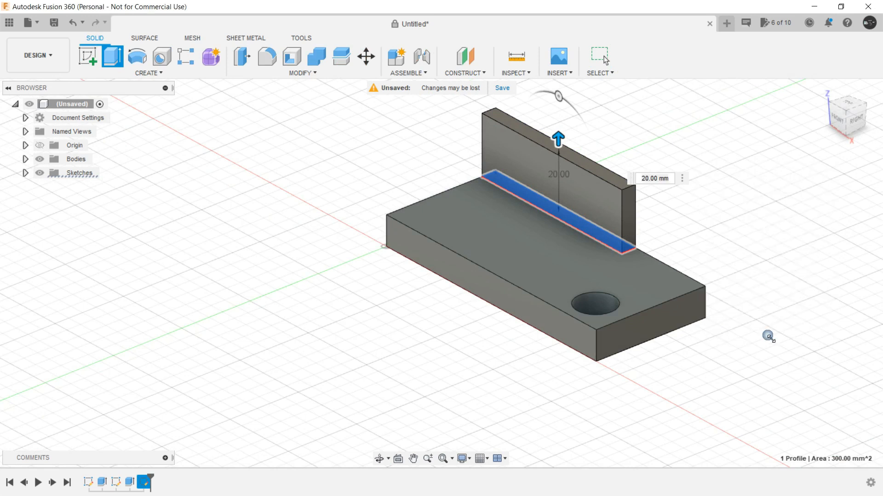
# Sketch a full-height rectangle about 3.4 mm wide on the wall's front face, starting at its upper-left corner.
pyautogui.keyDown('shift'); pyautogui.moveTo(673, 227); pyautogui.dragTo(547, 229, button='middle'); pyautogui.keyUp('shift')
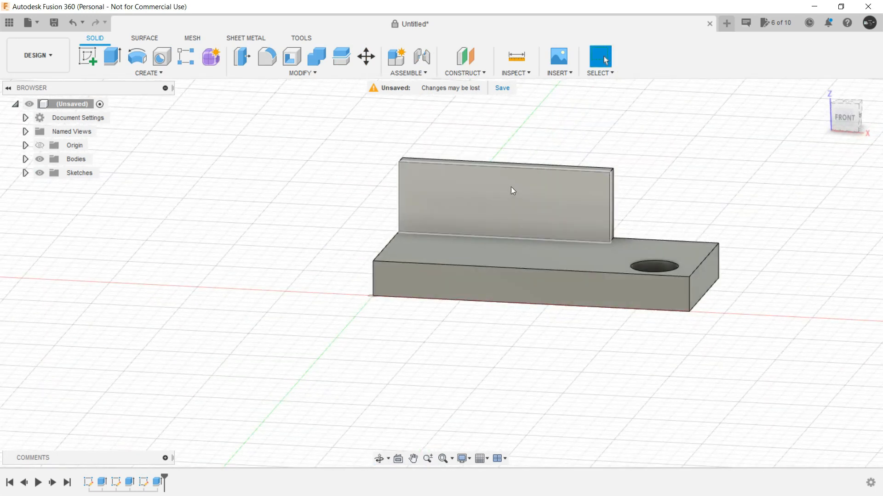
pyautogui.click(480, 196)
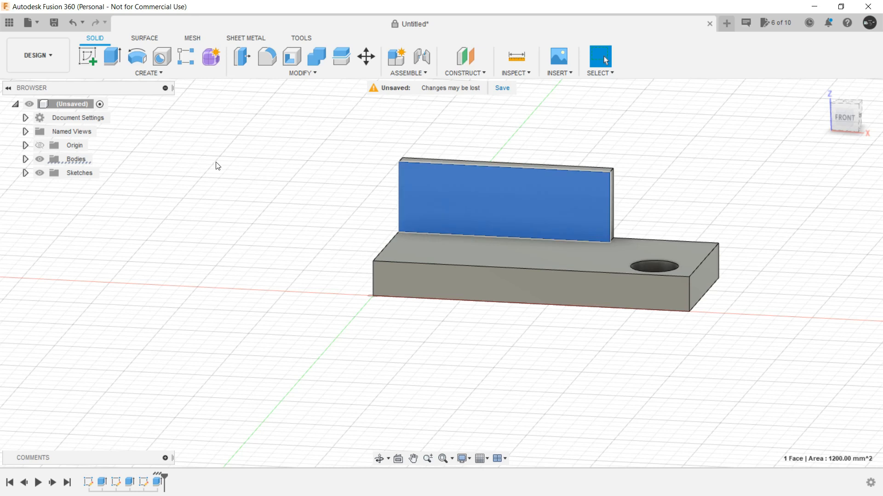
pyautogui.click(88, 56)
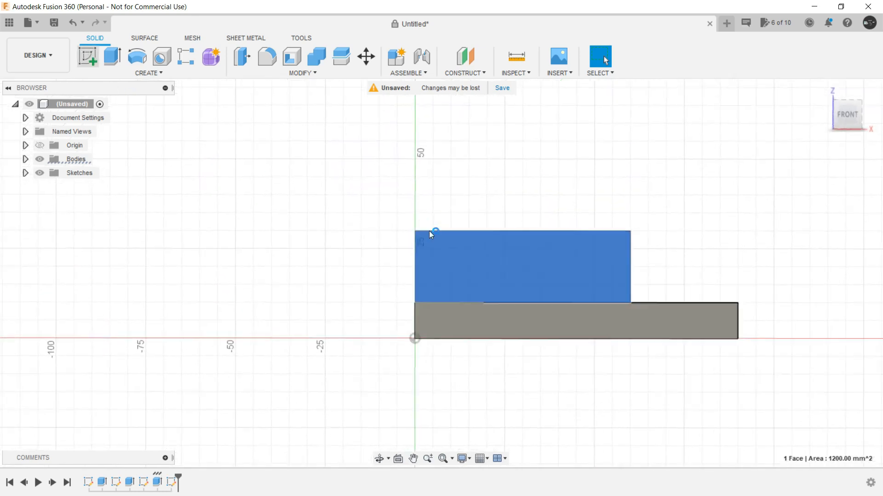
pyautogui.press('r')
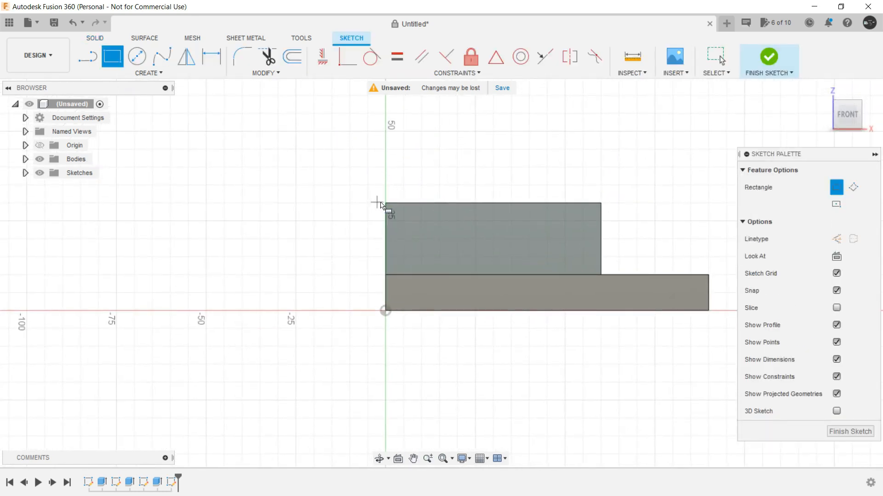
pyautogui.click(386, 203)
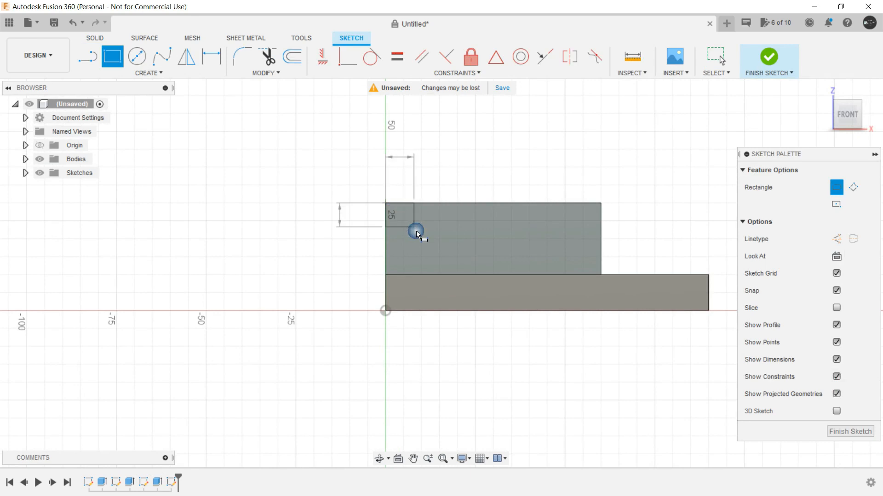
pyautogui.click(398, 274)
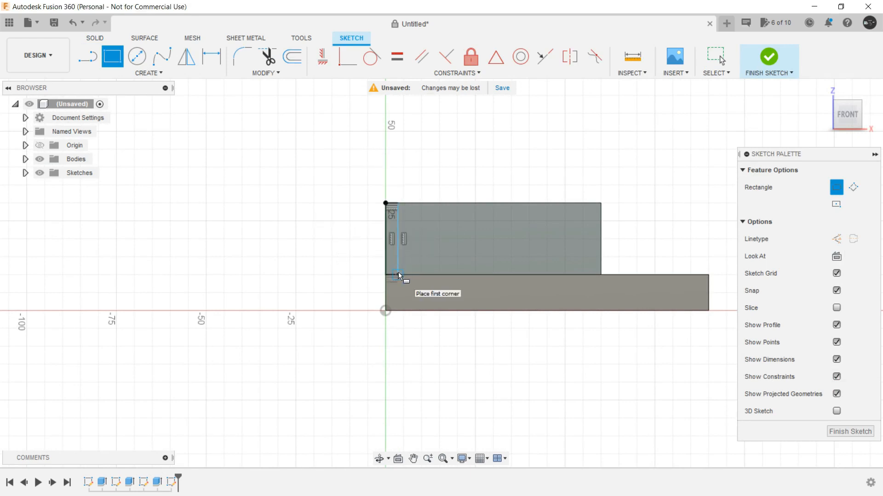
pyautogui.press('Escape')
pyautogui.moveTo(315, 198); pyautogui.dragTo(263, 167, button='middle')
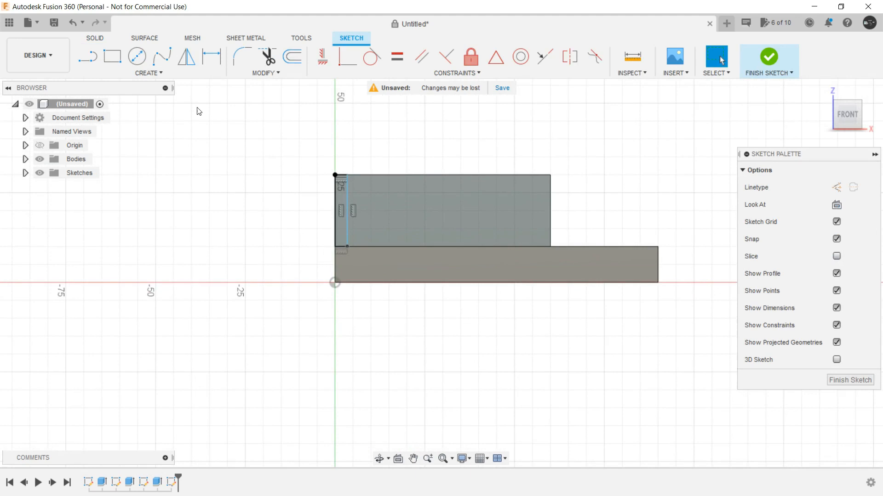
# Create a rectangular pattern of the narrow rectangle with five instances along the wall's length and finish the sketch.
pyautogui.click(170, 74)
pyautogui.click(124, 263)
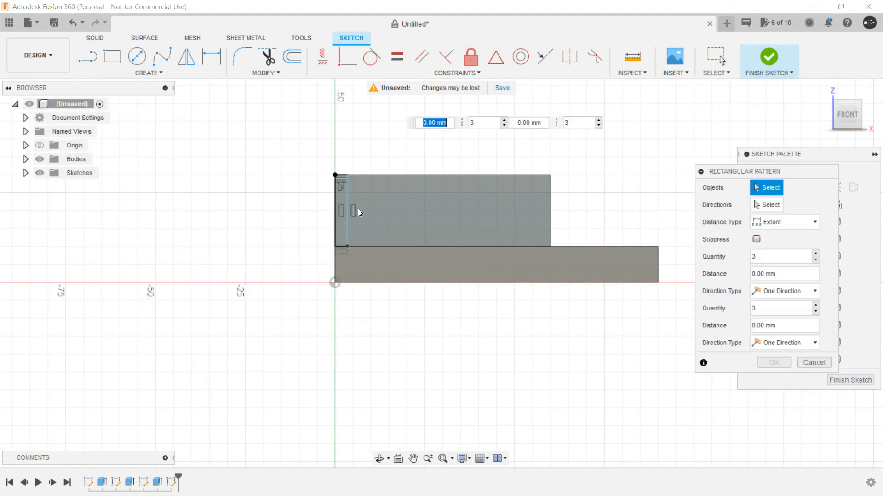
pyautogui.doubleClick(347, 203)
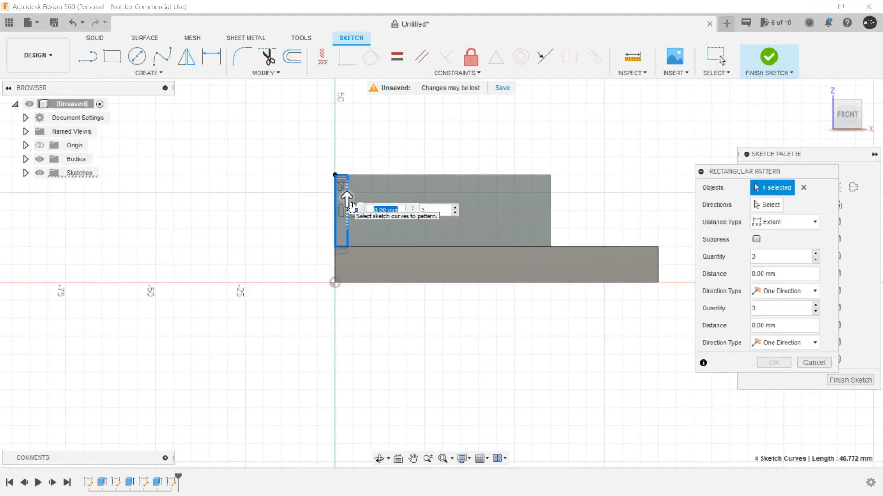
pyautogui.moveTo(360, 217); pyautogui.dragTo(450, 215)
pyautogui.press('Tab')
pyautogui.click(602, 238)
pyautogui.moveTo(450, 212); pyautogui.dragTo(572, 225)
pyautogui.scroll(2, 567, 219)
pyautogui.scroll(2, 568, 219)
pyautogui.moveTo(517, 204)
pyautogui.mouseDown()
pyautogui.moveTo(536, 213)
pyautogui.moveTo(503, 214)
pyautogui.mouseUp()
pyautogui.click(774, 363)
pyautogui.scroll(-3, 635, 312)
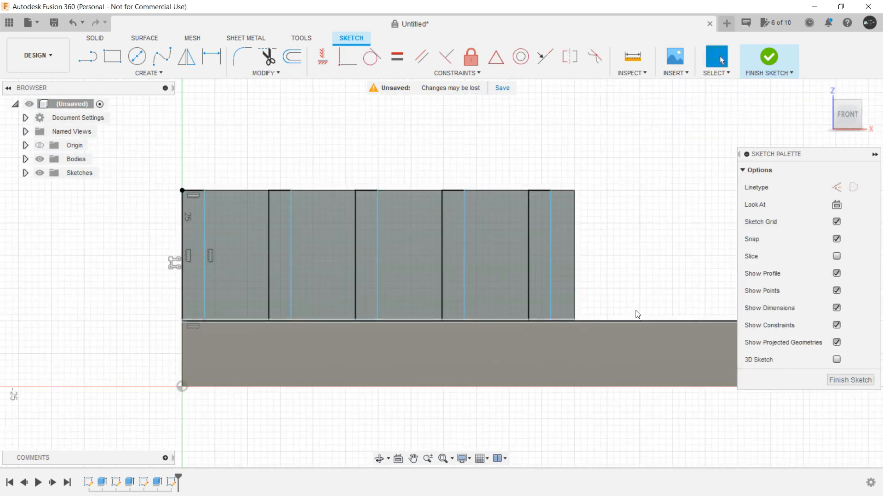
pyautogui.keyDown('shift'); pyautogui.moveTo(611, 308); pyautogui.dragTo(589, 308, button='middle'); pyautogui.keyUp('shift')
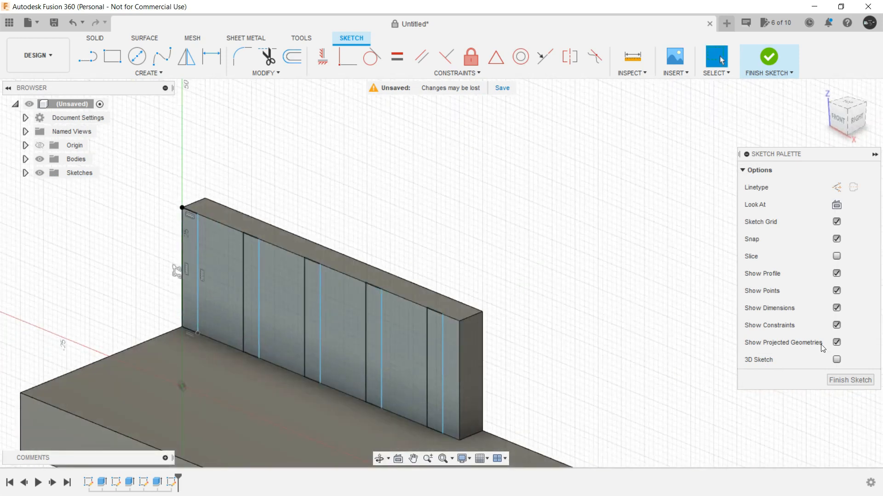
pyautogui.click(849, 380)
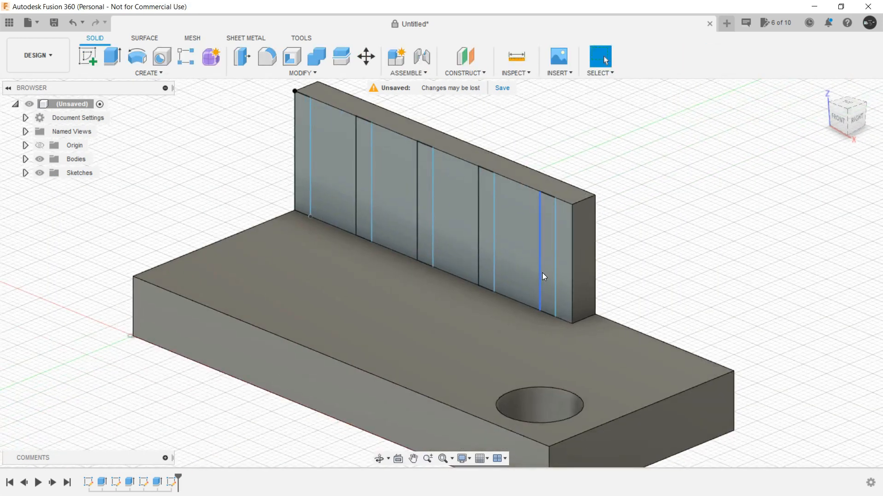
# Extrude the five narrow rectangle profiles 18 mm out from the wall with Press Pull, using the Join operation to form fins.
pyautogui.click(545, 276)
pyautogui.click(485, 249)
pyautogui.click(424, 211)
pyautogui.click(366, 184)
pyautogui.click(302, 155)
pyautogui.rightClick(299, 160)
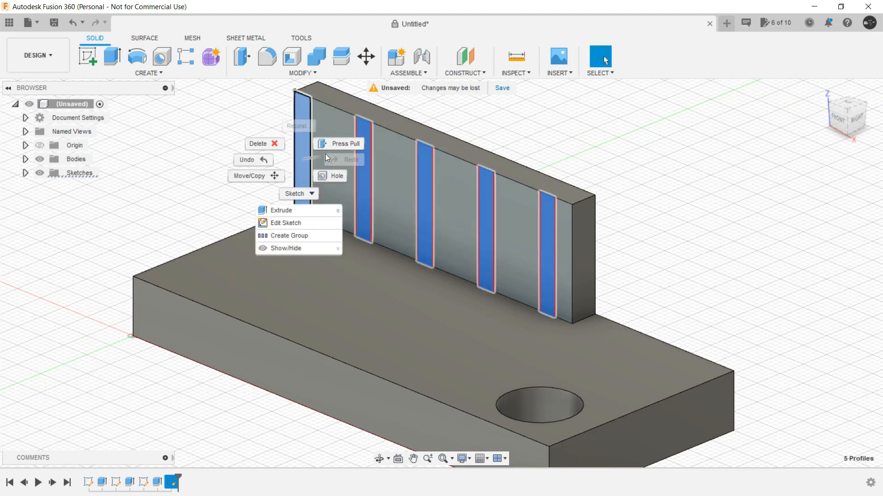
pyautogui.click(347, 150)
pyautogui.moveTo(295, 166); pyautogui.dragTo(231, 226)
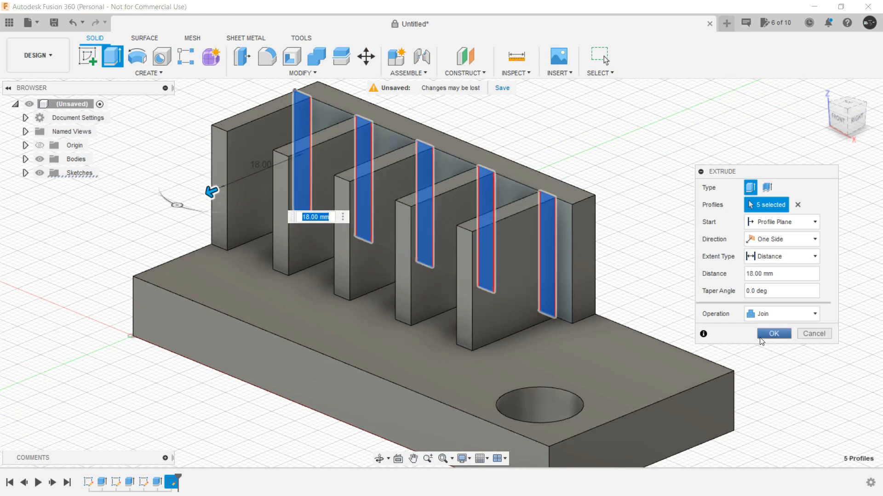
pyautogui.click(800, 315)
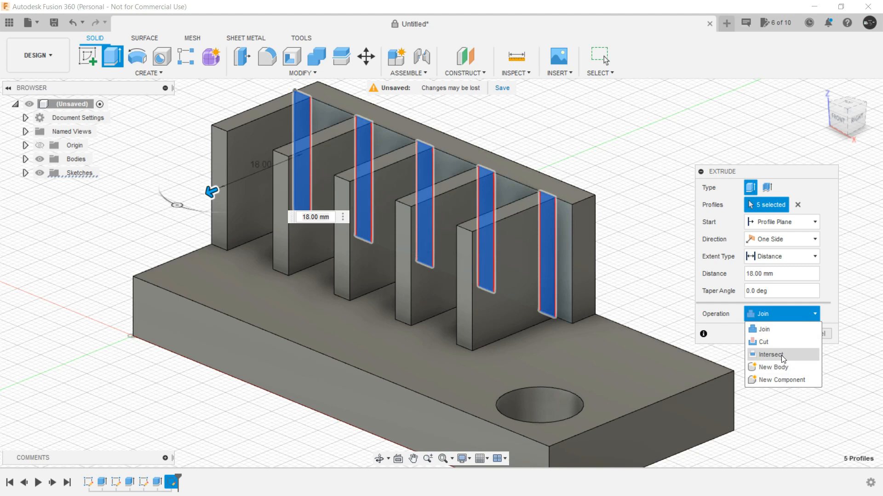
pyautogui.click(784, 314)
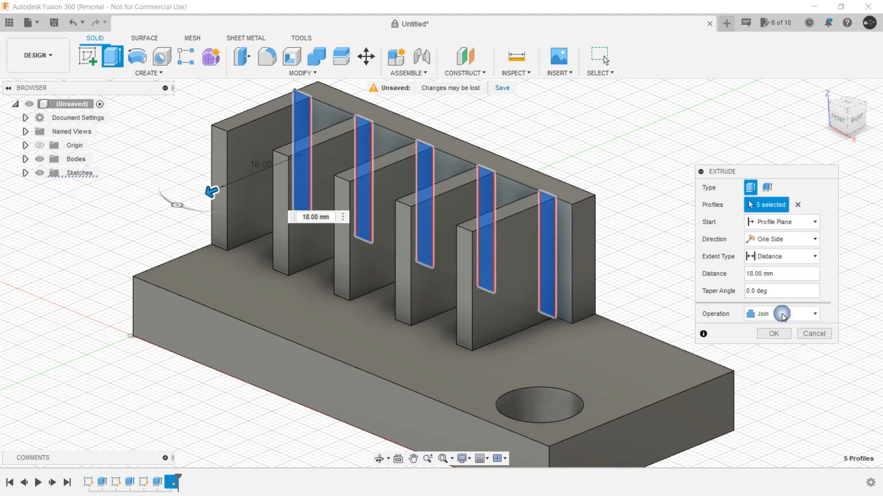
pyautogui.click(770, 335)
# Play back the design history to review how the finned part was built.
pyautogui.moveTo(639, 322); pyautogui.dragTo(699, 264, button='middle')
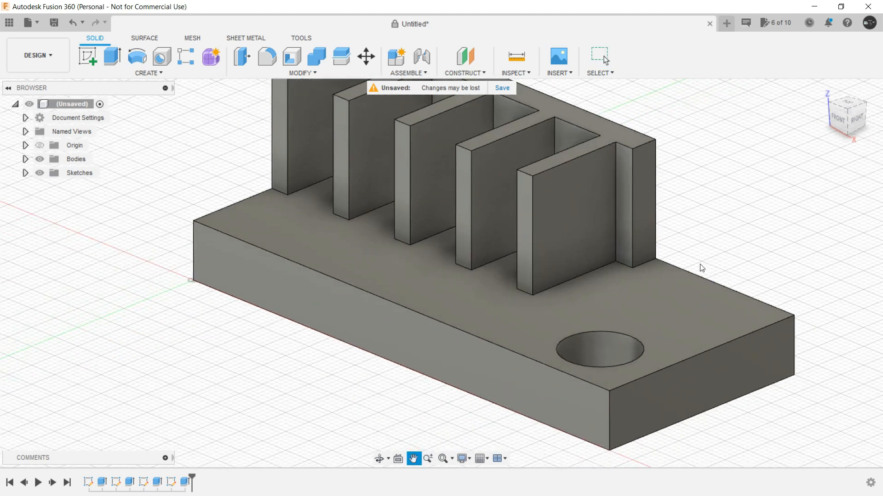
pyautogui.scroll(-2, 475, 392)
pyautogui.scroll(-1, 475, 392)
pyautogui.moveTo(414, 404); pyautogui.dragTo(376, 382, button='middle')
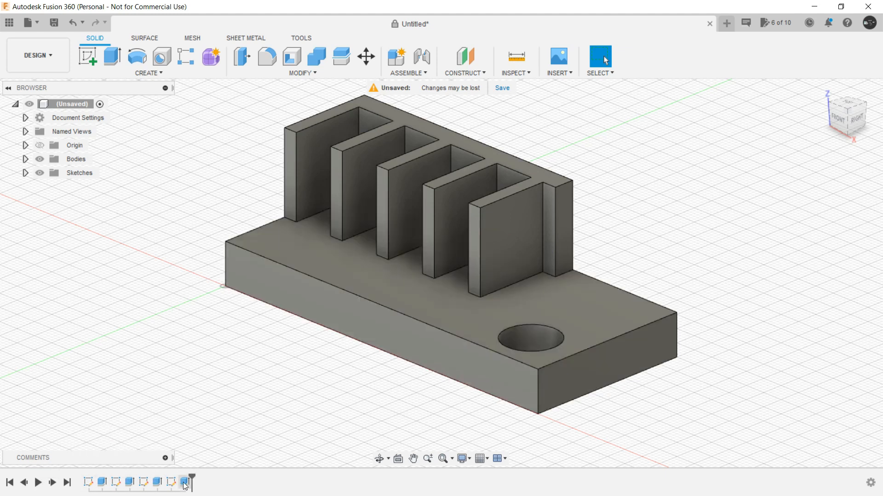
pyautogui.click(38, 484)
pyautogui.moveTo(197, 399)
pyautogui.mouseDown(button='middle')
pyautogui.moveTo(215, 373)
pyautogui.moveTo(203, 396)
pyautogui.mouseUp(button='middle')
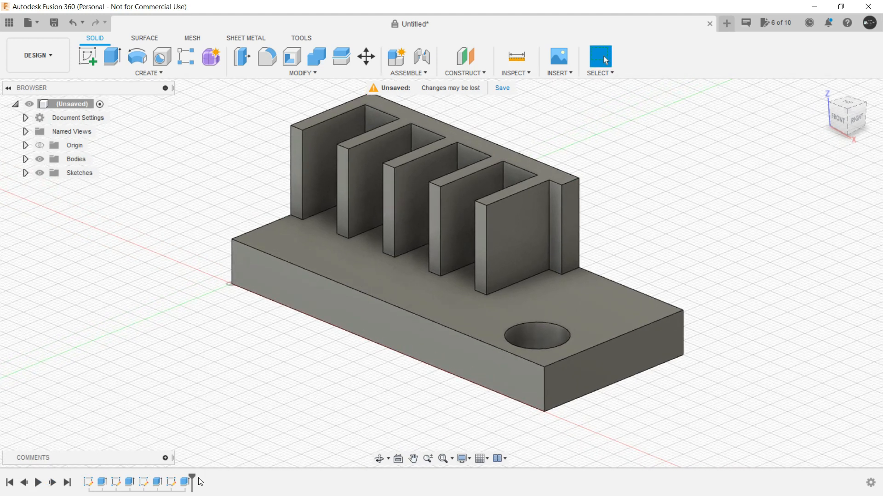
# Roll the design history back to just after the hole cut and further to just after the first sketch, and select that sketch.
pyautogui.moveTo(196, 481); pyautogui.dragTo(137, 475)
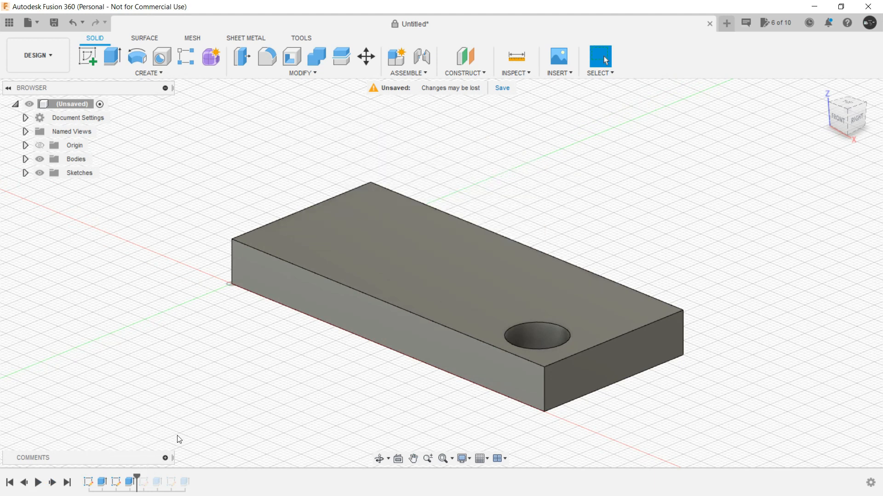
pyautogui.keyDown('shift'); pyautogui.moveTo(366, 378); pyautogui.dragTo(343, 372, button='middle'); pyautogui.keyUp('shift')
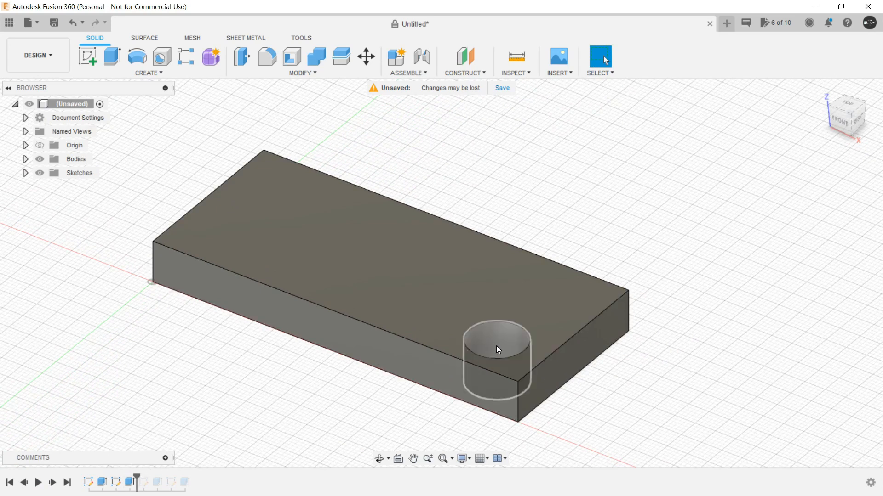
pyautogui.moveTo(372, 418); pyautogui.dragTo(412, 396, button='middle')
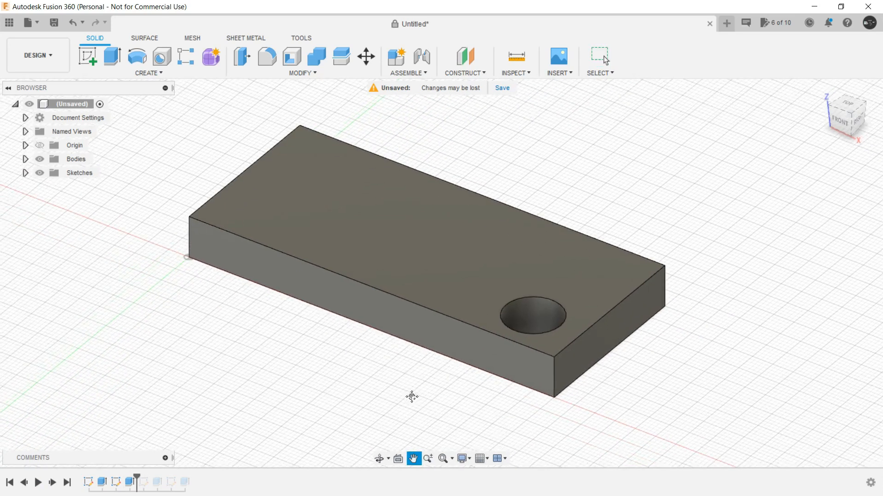
pyautogui.moveTo(141, 481)
pyautogui.mouseDown()
pyautogui.moveTo(192, 480)
pyautogui.moveTo(95, 481)
pyautogui.mouseUp()
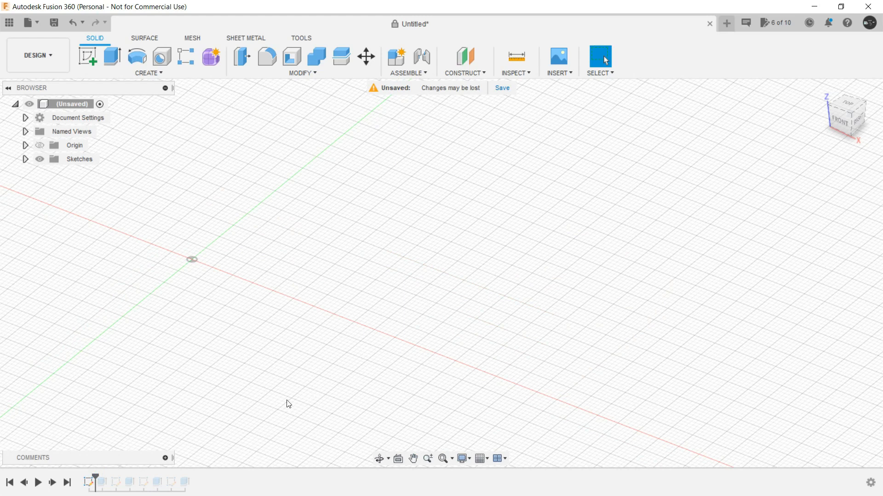
pyautogui.click(88, 482)
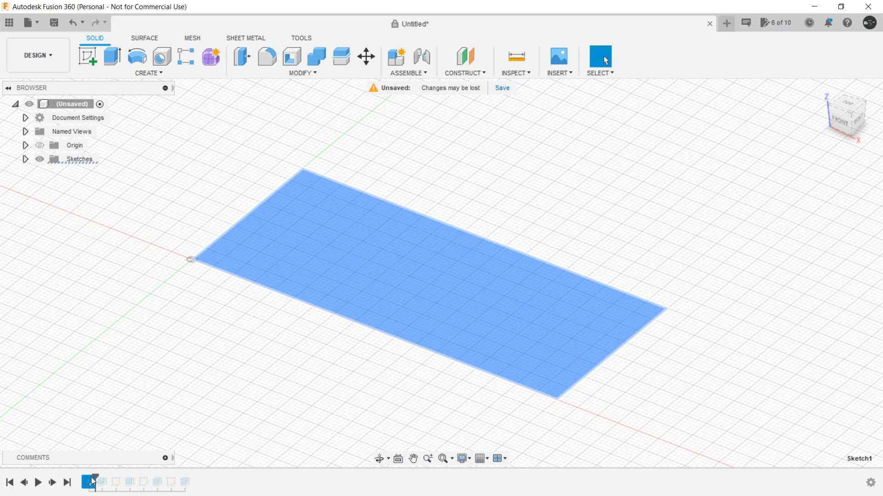
# Roll the design history forward to just after the first extrusion and open the plate's rectangle sketch for editing.
pyautogui.click(91, 481)
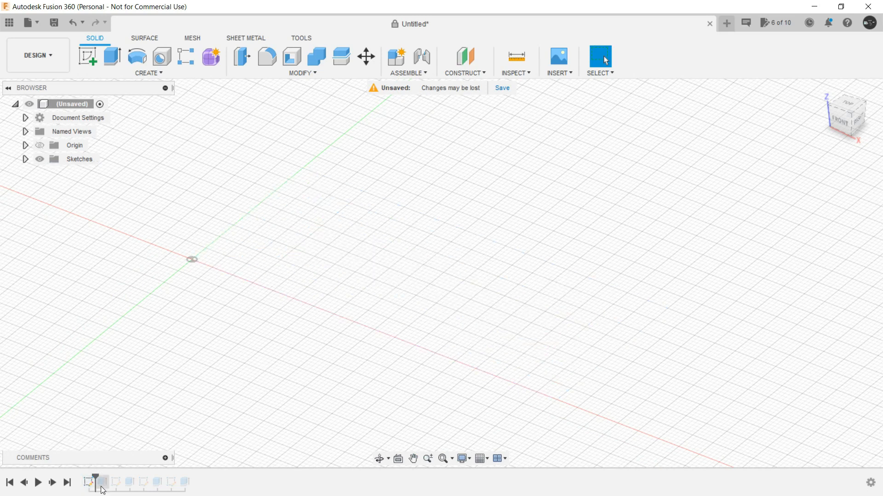
pyautogui.moveTo(96, 479); pyautogui.dragTo(110, 481)
pyautogui.click(87, 485)
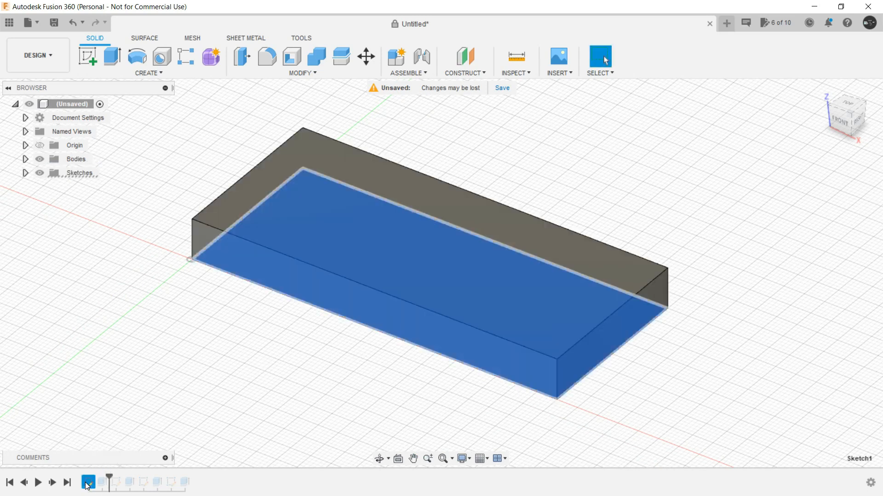
pyautogui.doubleClick(88, 484)
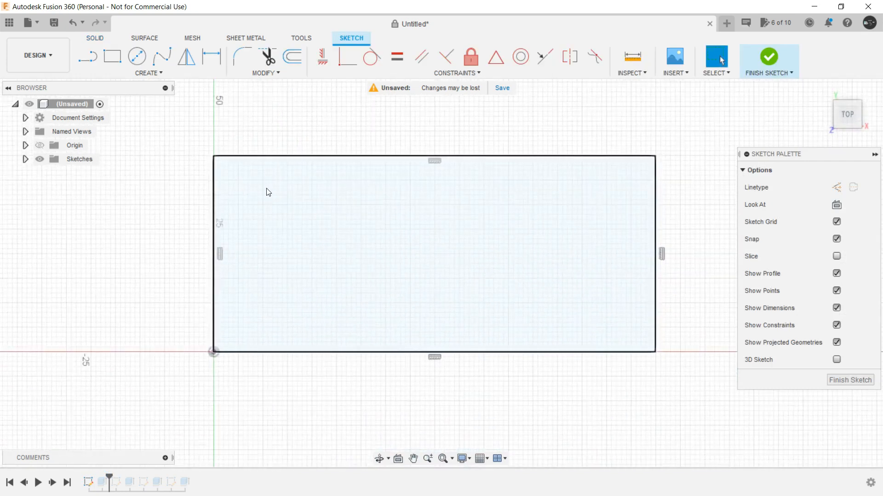
# Draw a circle centered on the midpoint of the plate outline's right edge, reaching the edge's upper corner.
pyautogui.moveTo(684, 248)
pyautogui.mouseDown(button='middle')
pyautogui.moveTo(528, 252)
pyautogui.moveTo(492, 264)
pyautogui.mouseUp(button='middle')
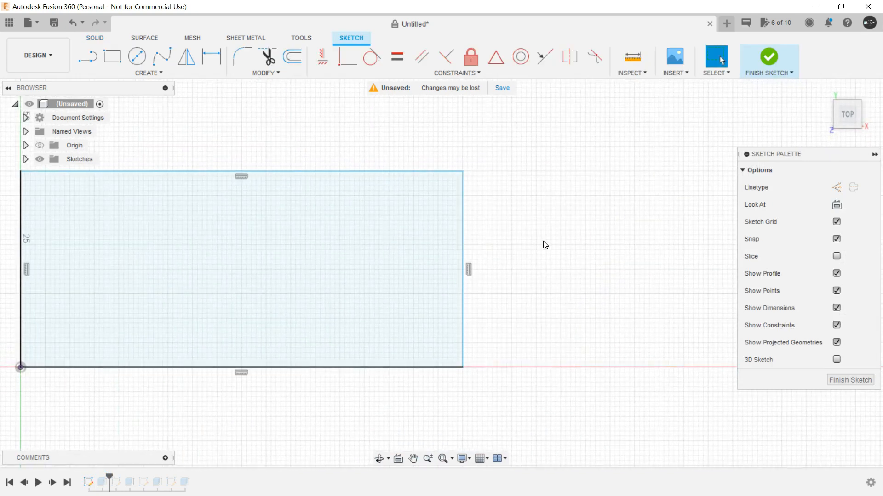
pyautogui.press('c')
pyautogui.click(462, 269)
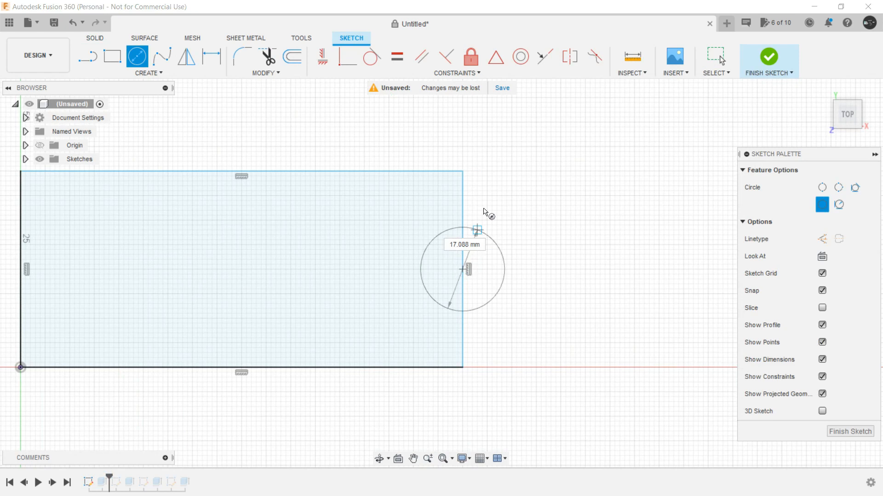
pyautogui.click(465, 173)
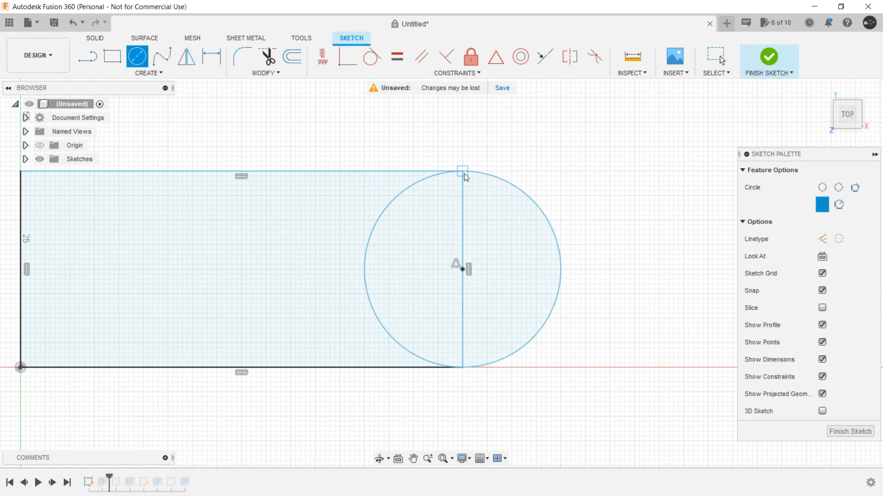
pyautogui.press('Escape')
# Trim the circle's inner half and the straight right edge to leave a rounded plate end, and finish the sketch.
pyautogui.press('t')
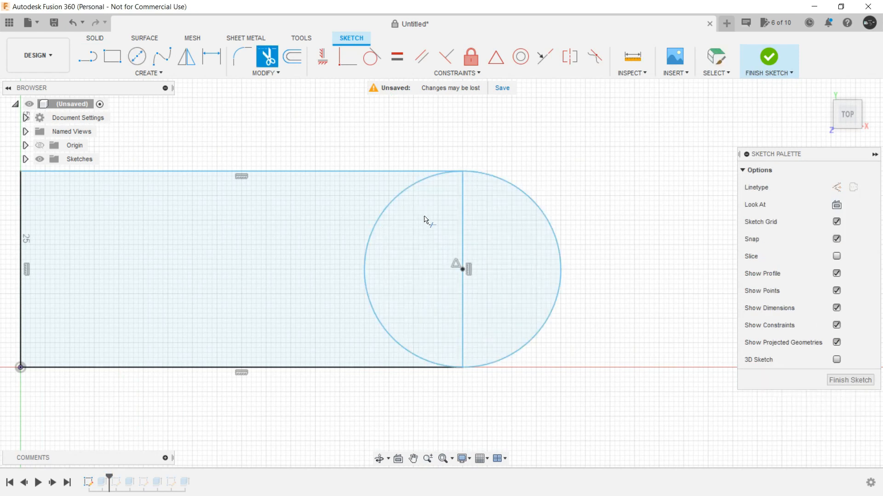
pyautogui.click(418, 193)
pyautogui.click(462, 201)
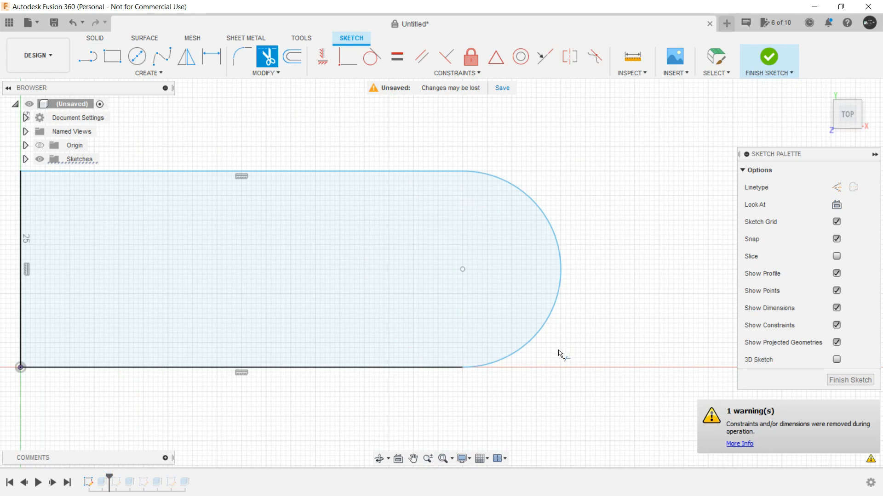
pyautogui.scroll(-3, 595, 368)
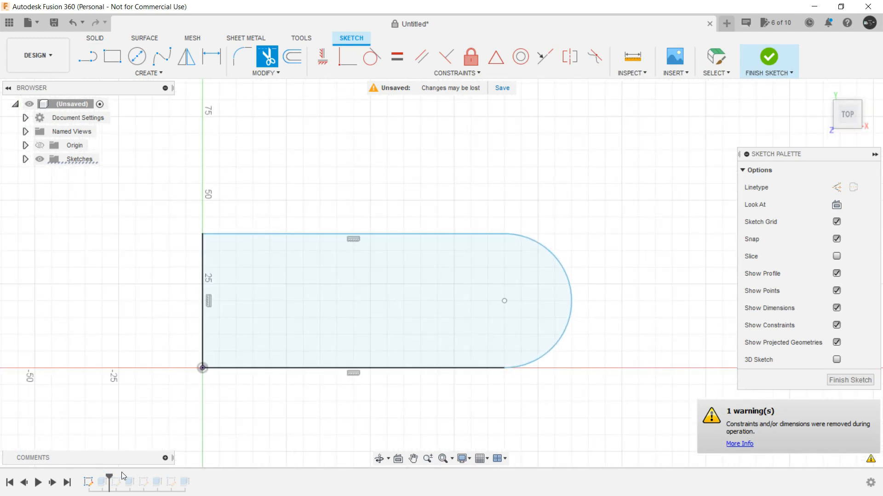
pyautogui.click(850, 380)
# Roll the design history forward to its end and inspect the updated part from the home view.
pyautogui.moveTo(116, 481); pyautogui.dragTo(192, 481)
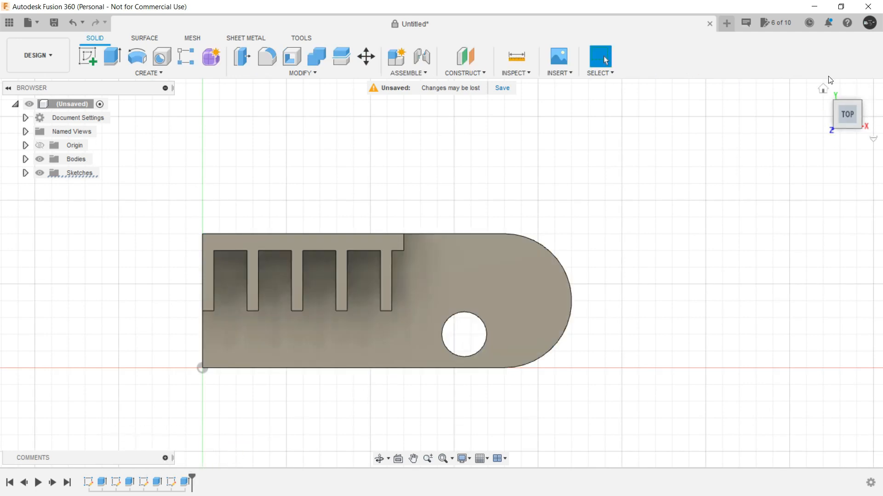
pyautogui.click(823, 88)
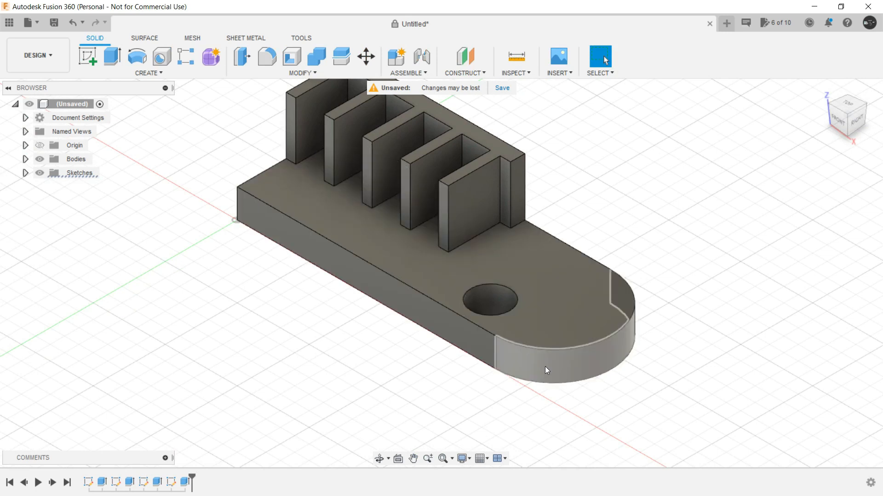
pyautogui.moveTo(639, 200); pyautogui.dragTo(653, 254, button='middle')
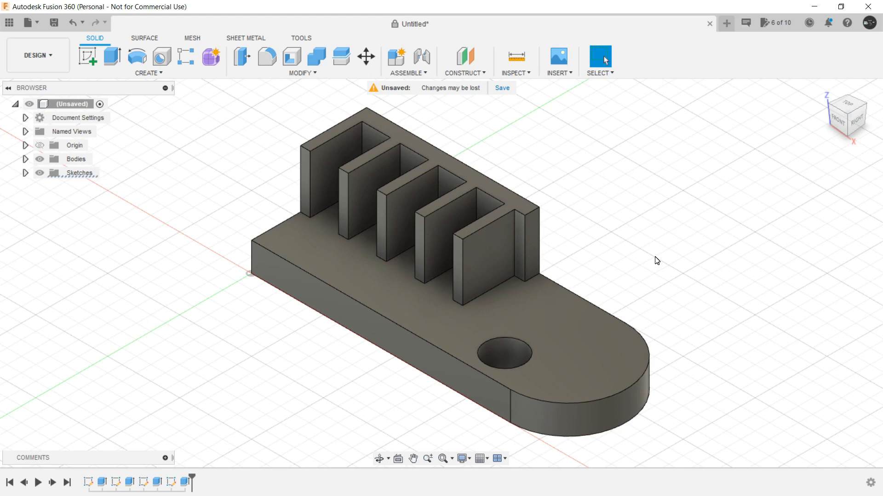
pyautogui.moveTo(674, 145); pyautogui.dragTo(440, 156, button='middle')
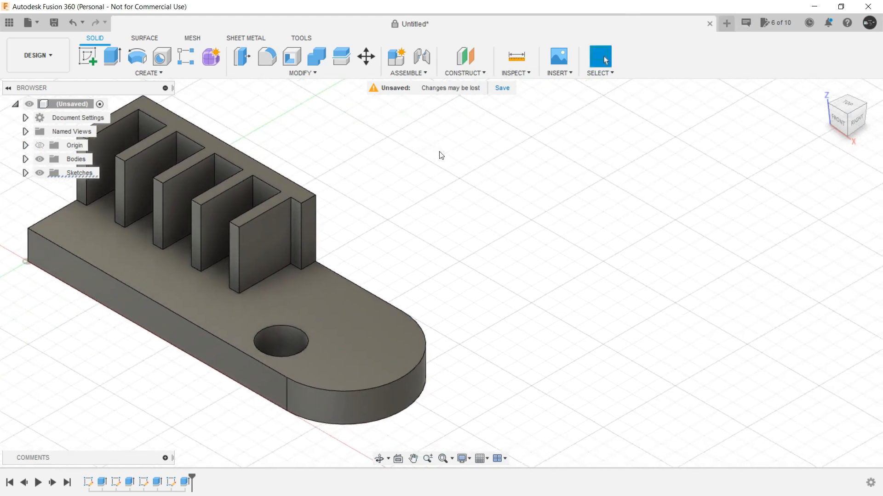
# Create a new design and start a sketch on the vertical XZ plane.
pyautogui.click(726, 23)
pyautogui.click(87, 57)
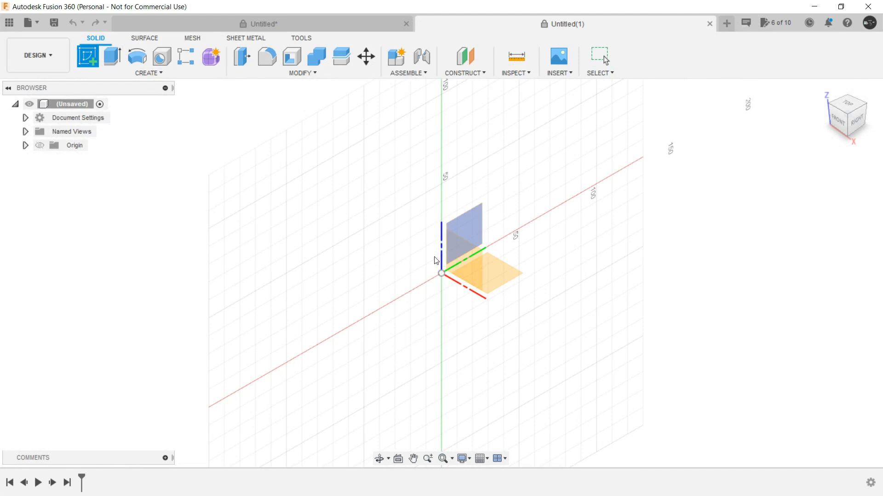
pyautogui.click(449, 258)
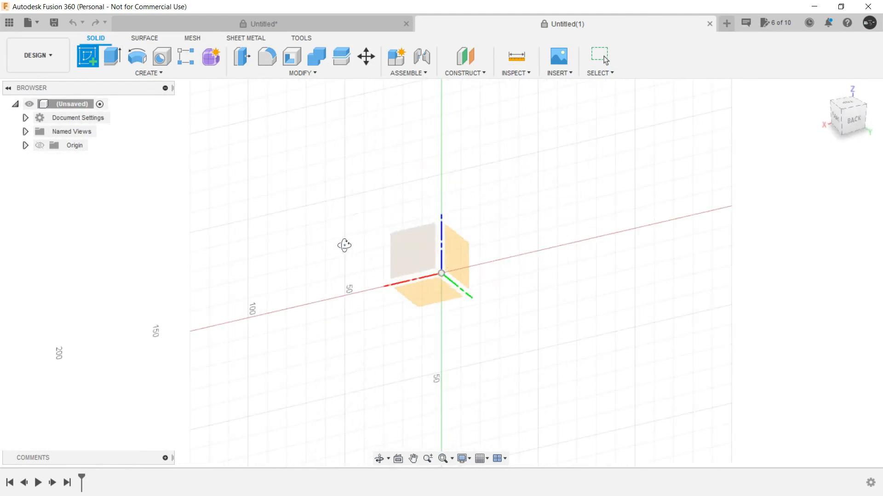
pyautogui.click(417, 253)
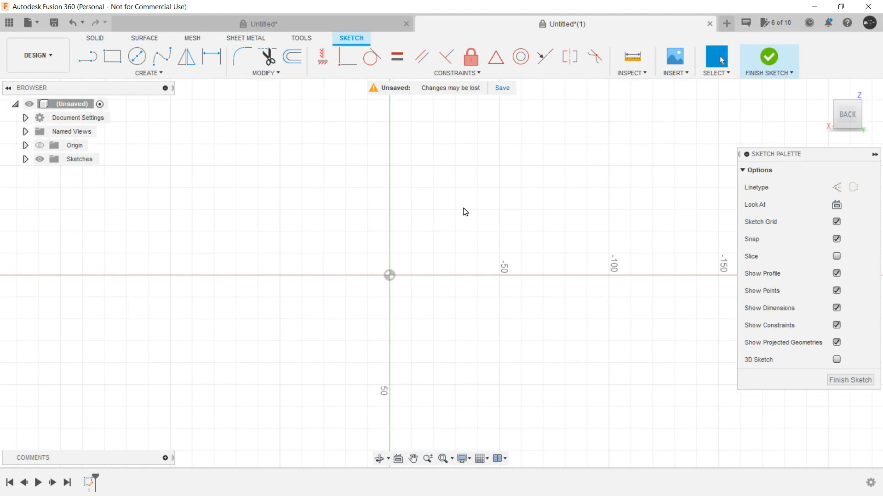
pyautogui.press('l')
pyautogui.click(388, 275)
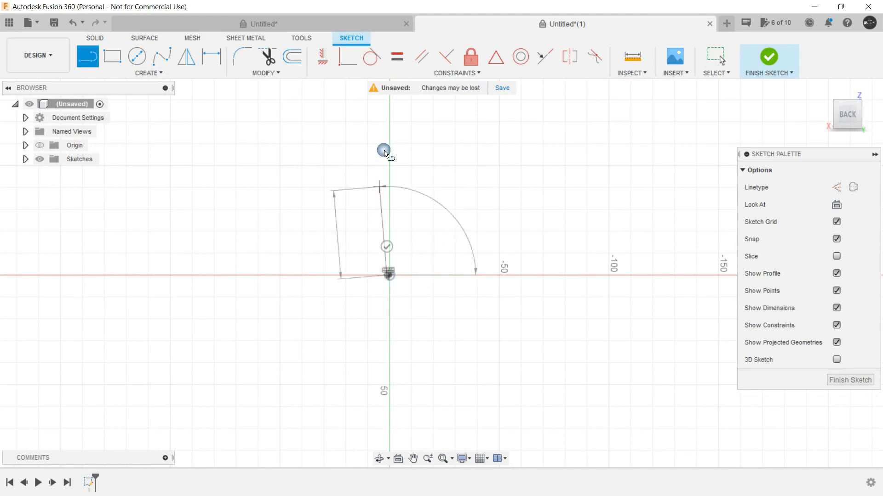
pyautogui.press('Escape')
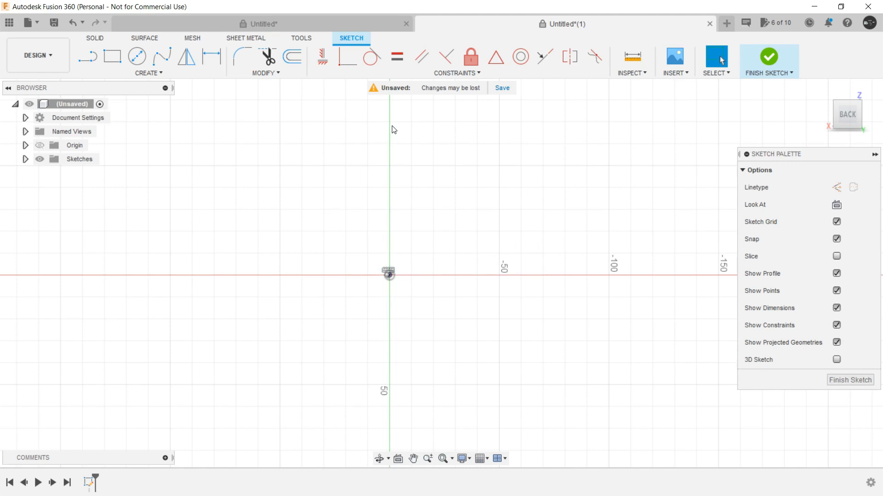
# Draw connected lines from the origin up the E-shaped profile's spine, around its top arm and down the inner edge.
pyautogui.press('l')
pyautogui.click(391, 278)
pyautogui.click(389, 138)
pyautogui.click(509, 137)
pyautogui.click(509, 156)
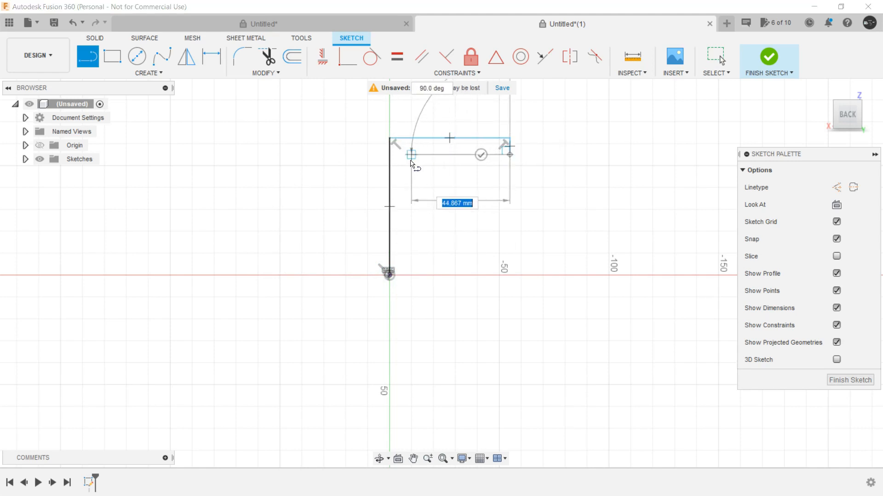
pyautogui.doubleClick(408, 164)
pyautogui.click(406, 155)
pyautogui.click(407, 209)
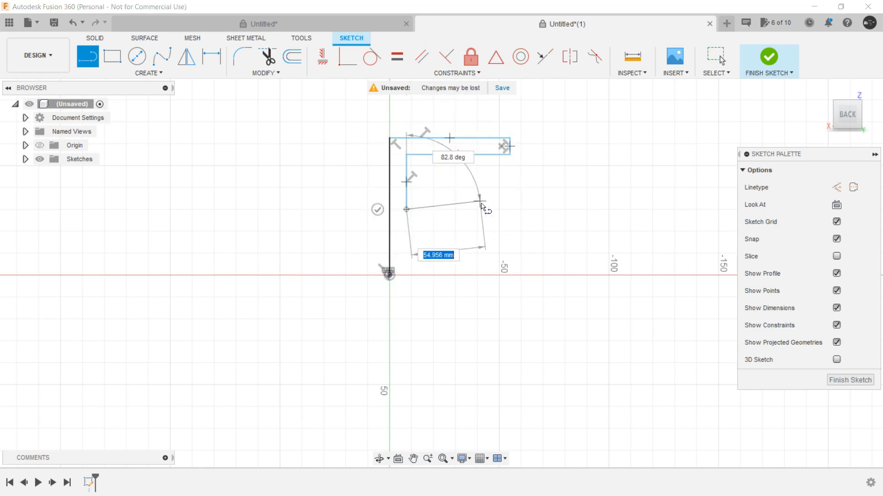
# Continue the lines around the E's middle arm with a stepped, thicker outer end and a lower edge about 47 mm long.
pyautogui.click(450, 209)
pyautogui.click(451, 188)
pyautogui.click(509, 188)
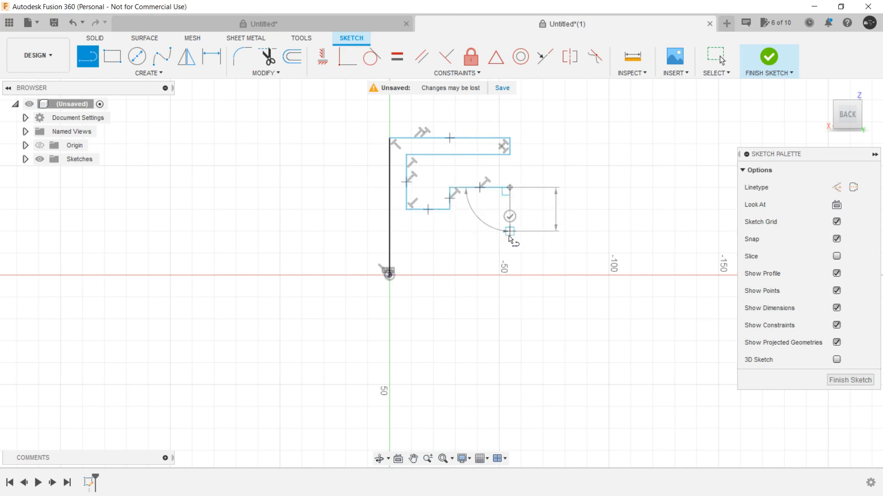
pyautogui.click(510, 235)
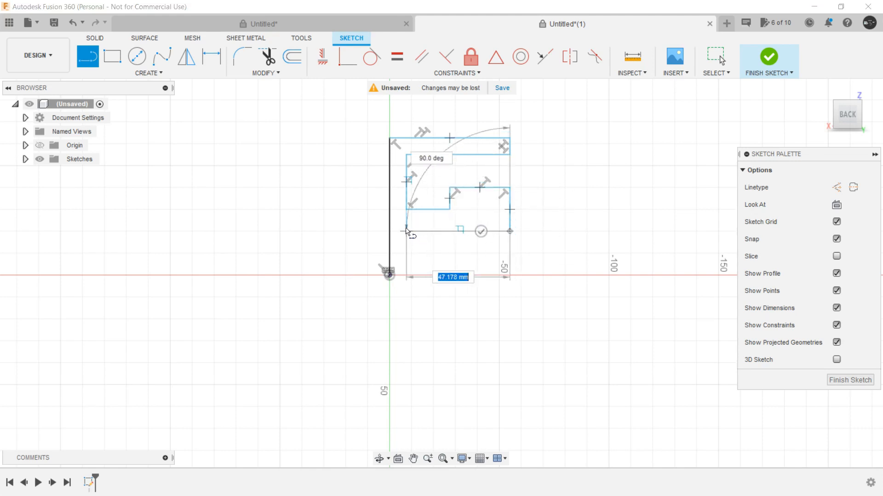
pyautogui.click(406, 232)
# Draw the E's bottom arm, close the profile at the origin and finish the sketch.
pyautogui.click(406, 253)
pyautogui.click(509, 253)
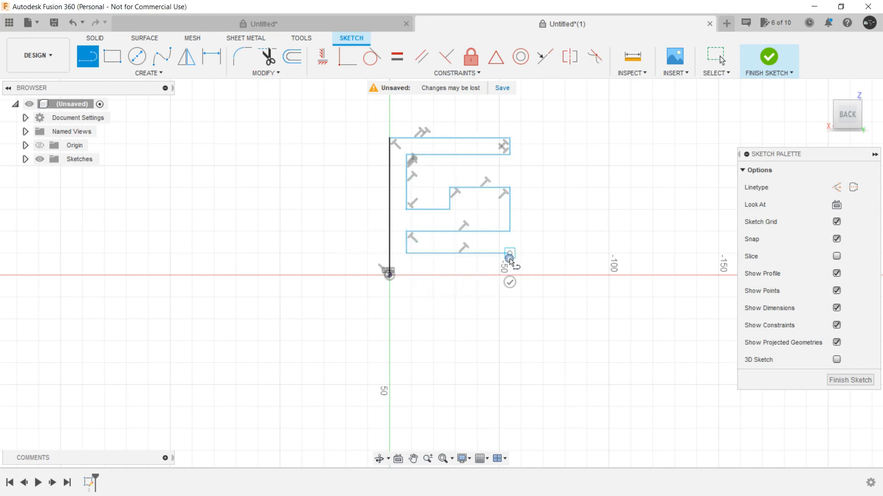
pyautogui.click(510, 282)
pyautogui.moveTo(509, 254); pyautogui.dragTo(398, 281)
pyautogui.click(389, 275)
pyautogui.press('Escape')
pyautogui.moveTo(555, 190); pyautogui.dragTo(507, 188, button='middle')
pyautogui.click(870, 379)
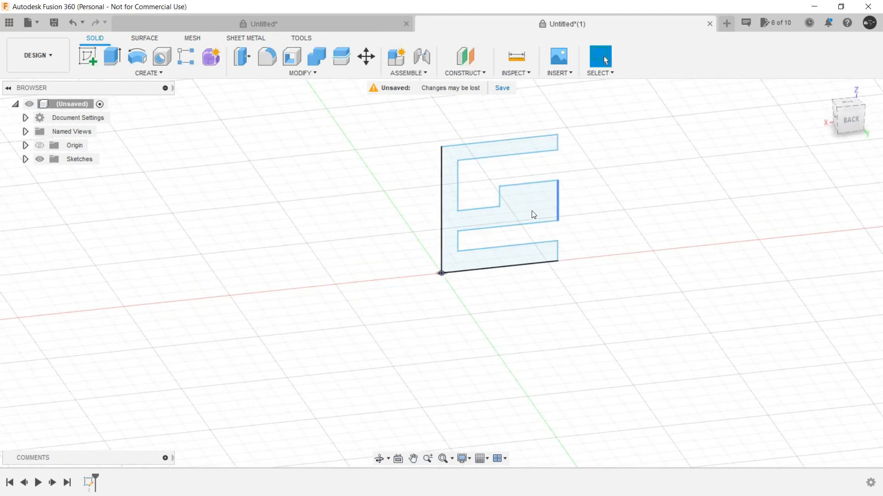
# Start an extrusion of the E-shaped profile with the direction set to Symmetric.
pyautogui.click(535, 210)
pyautogui.moveTo(636, 201)
pyautogui.keyDown('shift'); pyautogui.mouseDown(button='middle')
pyautogui.moveTo(582, 223)
pyautogui.moveTo(554, 204)
pyautogui.moveTo(559, 193)
pyautogui.moveTo(523, 217)
pyautogui.mouseUp(button='middle'); pyautogui.keyUp('shift')
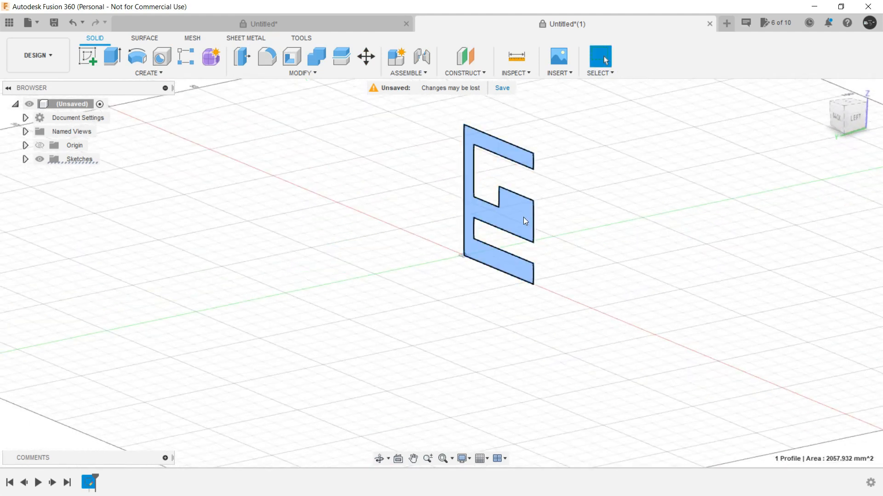
pyautogui.rightClick(523, 217)
pyautogui.click(561, 198)
pyautogui.moveTo(614, 205); pyautogui.dragTo(485, 219, button='middle')
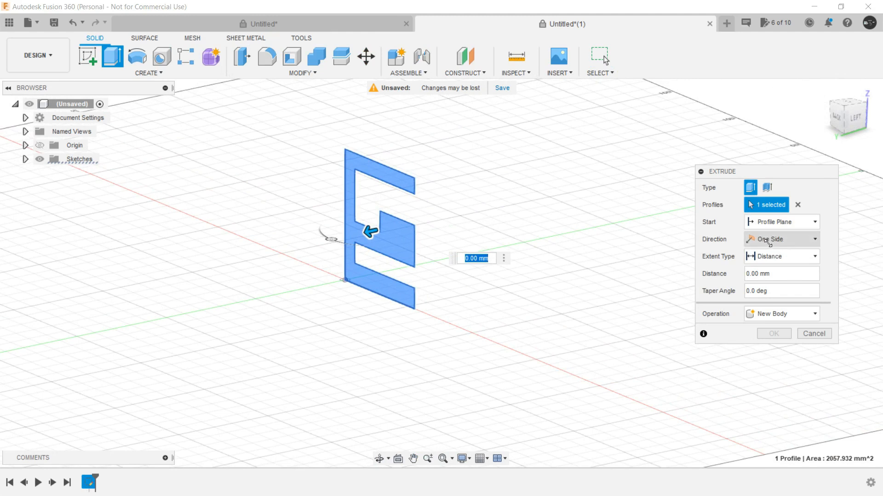
pyautogui.click(766, 240)
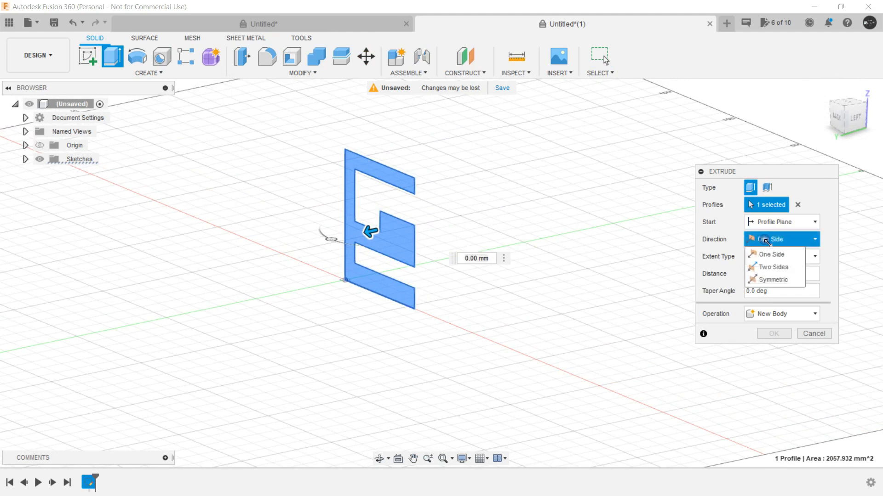
pyautogui.click(771, 279)
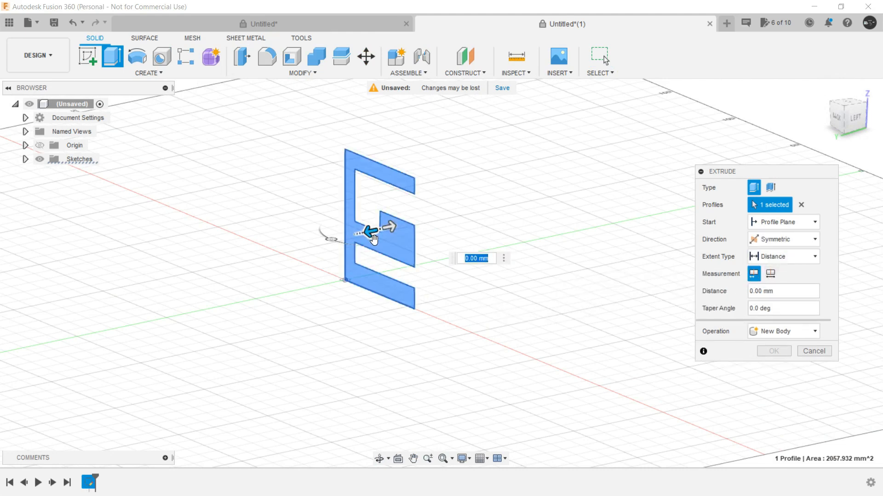
# Set the symmetric extrusion distance to 15 mm and inspect the preview on both sides of the profile.
pyautogui.moveTo(369, 231); pyautogui.dragTo(358, 243)
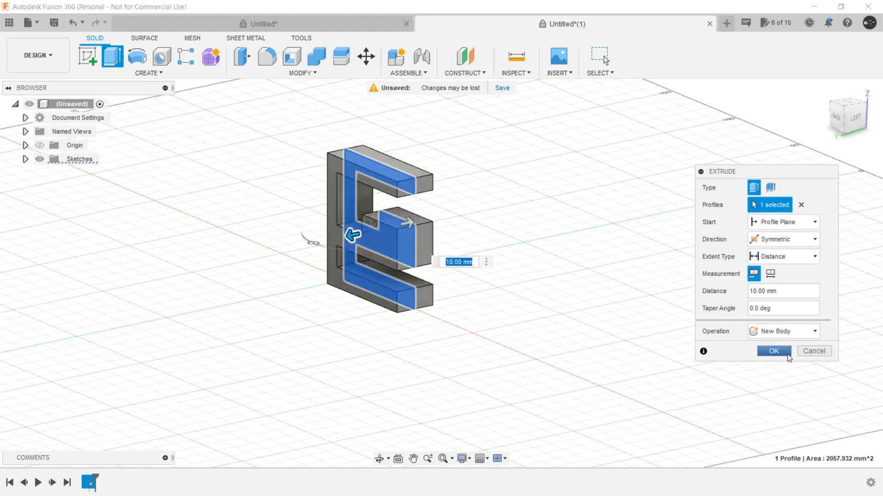
pyautogui.moveTo(345, 237); pyautogui.dragTo(325, 240)
pyautogui.write('15')
pyautogui.moveTo(496, 249)
pyautogui.keyDown('shift'); pyautogui.mouseDown(button='middle')
pyautogui.moveTo(447, 254)
pyautogui.moveTo(428, 239)
pyautogui.moveTo(455, 258)
pyautogui.moveTo(538, 261)
pyautogui.moveTo(453, 272)
pyautogui.moveTo(483, 253)
pyautogui.mouseUp(button='middle'); pyautogui.keyUp('shift')
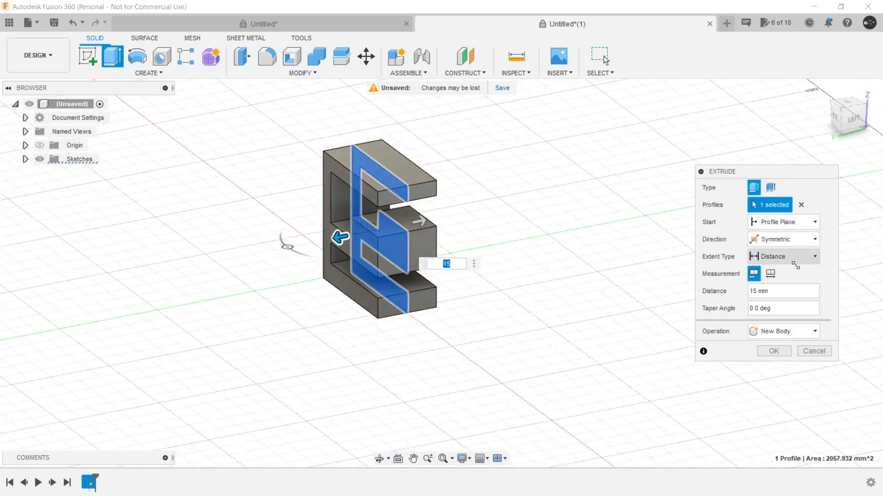
pyautogui.keyDown('shift'); pyautogui.moveTo(477, 230); pyautogui.dragTo(495, 238, button='middle'); pyautogui.keyUp('shift')
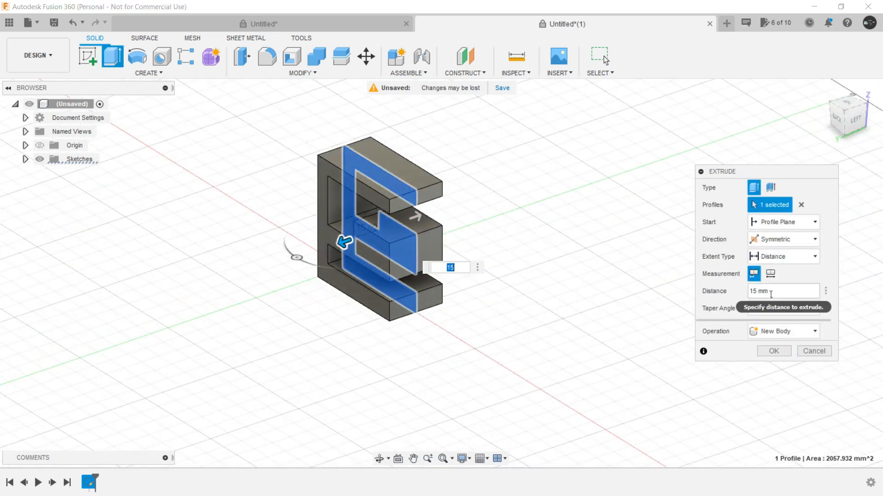
# Try taper angles of 10 and -10 degrees on the symmetric E-shaped extrusion and compare the previews.
pyautogui.click(763, 311)
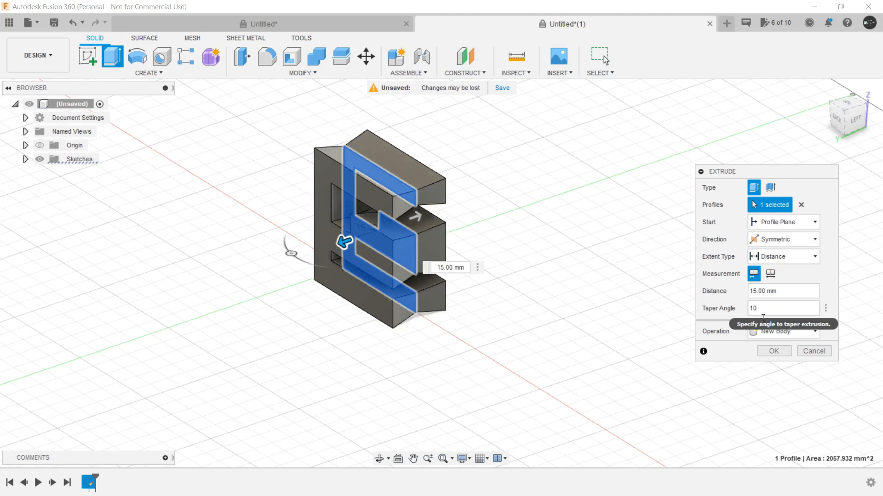
pyautogui.keyDown('shift'); pyautogui.moveTo(455, 161); pyautogui.dragTo(478, 170, button='middle'); pyautogui.keyUp('shift')
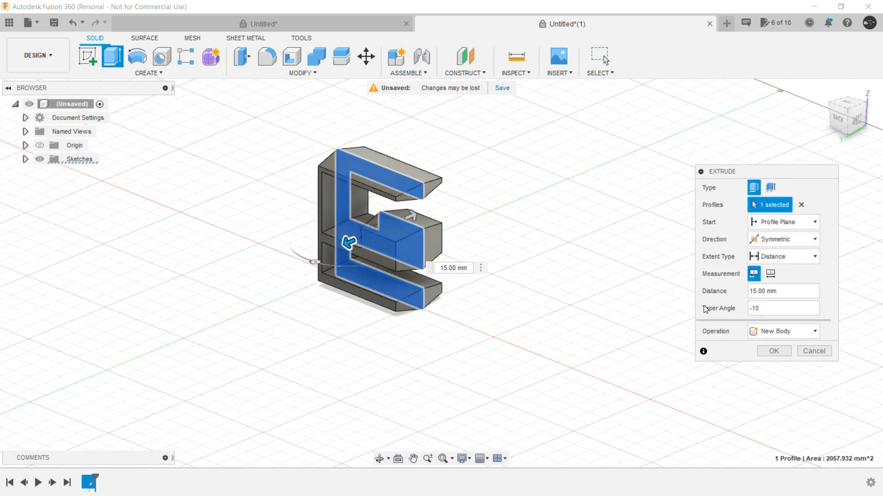
pyautogui.moveTo(544, 237)
pyautogui.keyDown('shift'); pyautogui.mouseDown(button='middle')
pyautogui.moveTo(471, 209)
pyautogui.moveTo(526, 248)
pyautogui.moveTo(544, 244)
pyautogui.mouseUp(button='middle'); pyautogui.keyUp('shift')
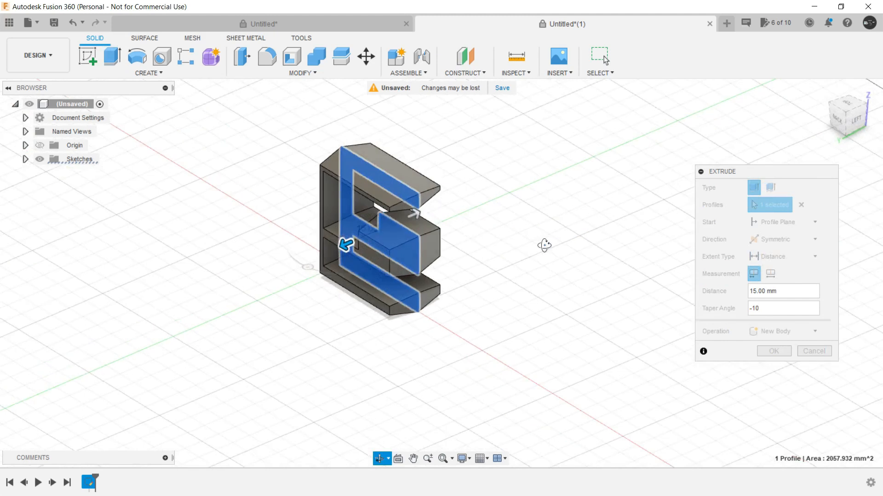
# Remove the taper from the E-shaped extrusion, complete the new body and fit it in view.
pyautogui.moveTo(774, 309); pyautogui.dragTo(718, 307)
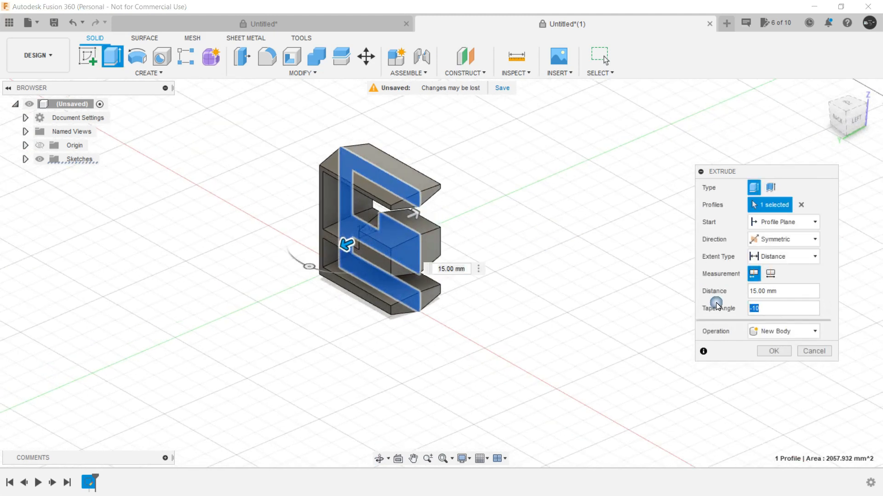
pyautogui.click(773, 352)
pyautogui.press('F6')
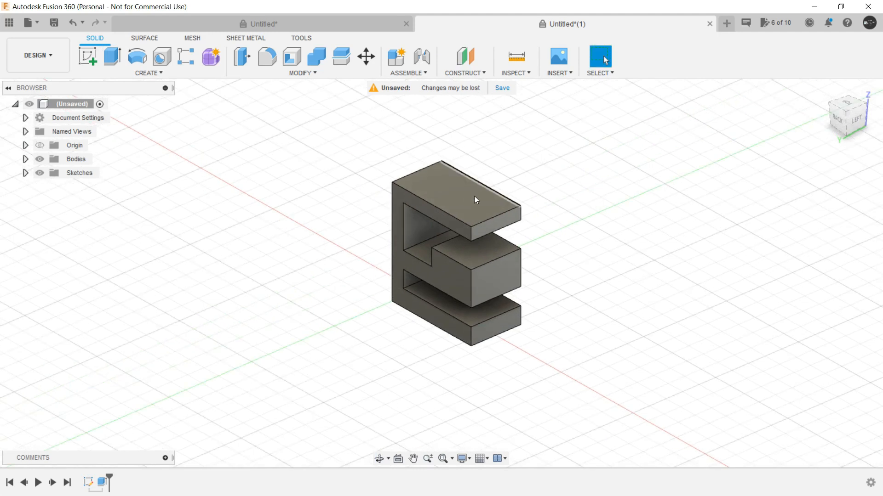
# Sketch a circle about 14 mm in diameter on the E's top face, centred across its width near the free end, and finish the sketch.
pyautogui.click(469, 209)
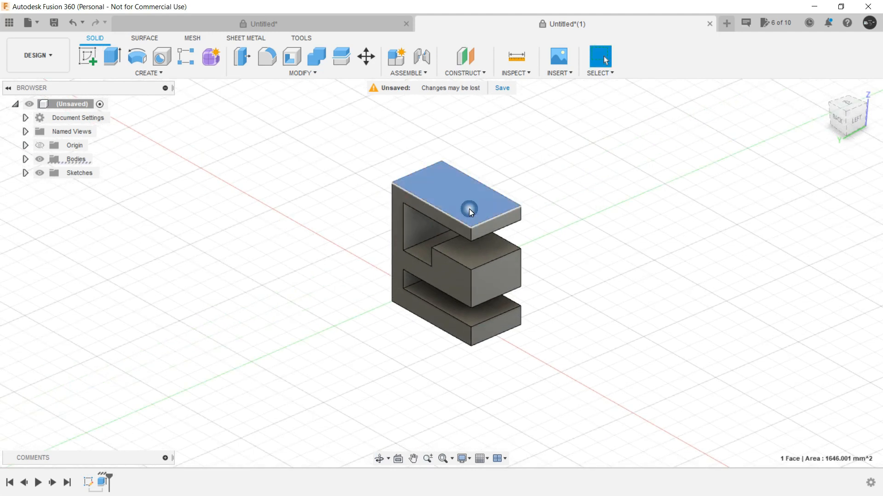
pyautogui.press('c')
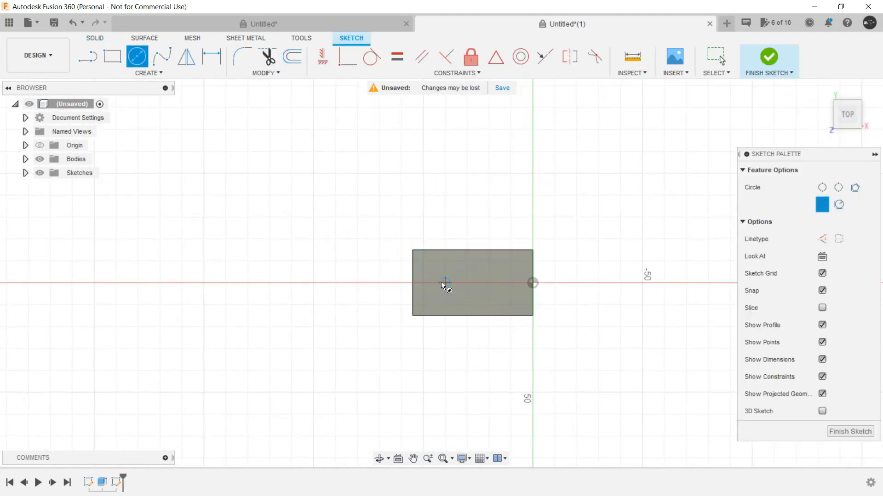
pyautogui.click(442, 282)
pyautogui.click(450, 268)
pyautogui.press('Escape')
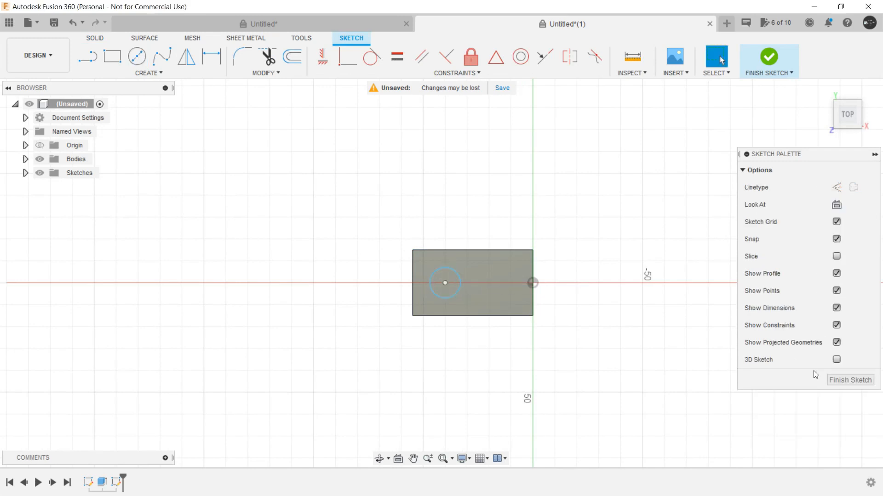
pyautogui.click(843, 380)
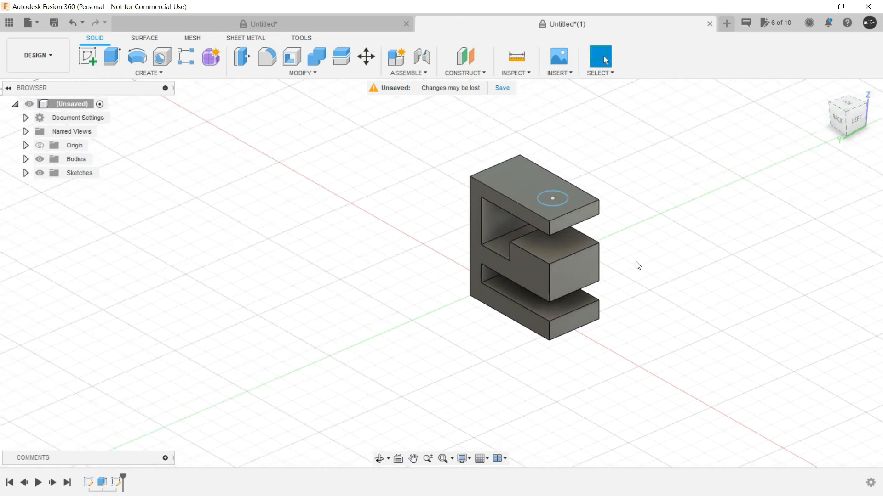
# Start a Press Pull cut of the circle, pulling it 10 mm down into the E's top arm.
pyautogui.scroll(5, 597, 161)
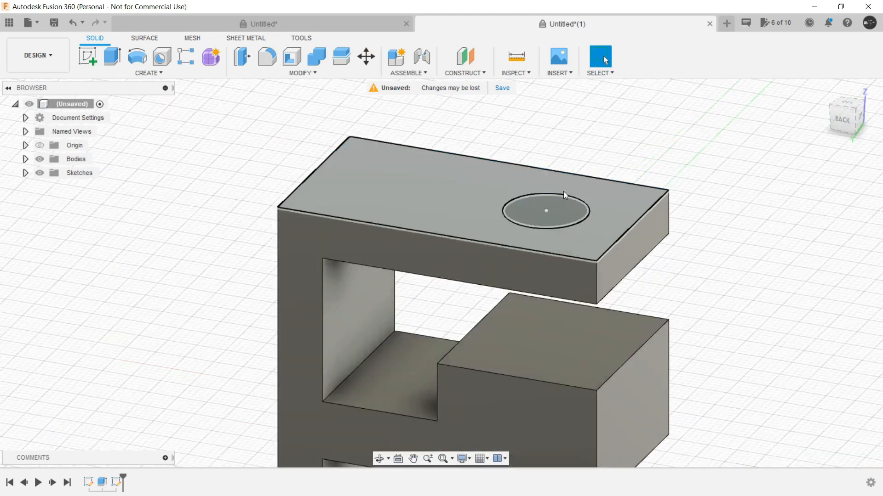
pyautogui.click(560, 208)
pyautogui.scroll(-5, 646, 168)
pyautogui.rightClick(538, 131)
pyautogui.click(592, 109)
pyautogui.moveTo(454, 177); pyautogui.dragTo(431, 211)
pyautogui.moveTo(559, 205); pyautogui.dragTo(521, 153, button='middle')
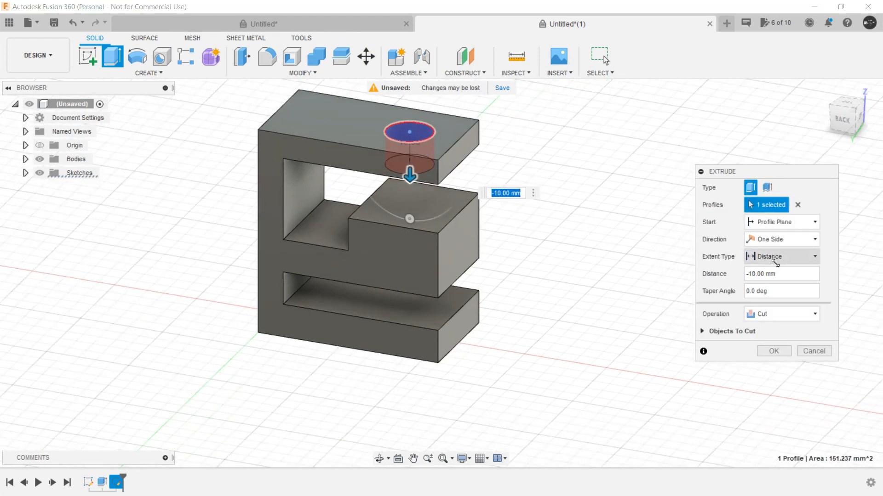
# Try the To Object extent, pull the cut 52.617 mm down to the E's bottom arm, and bring it back to 5 mm.
pyautogui.click(789, 260)
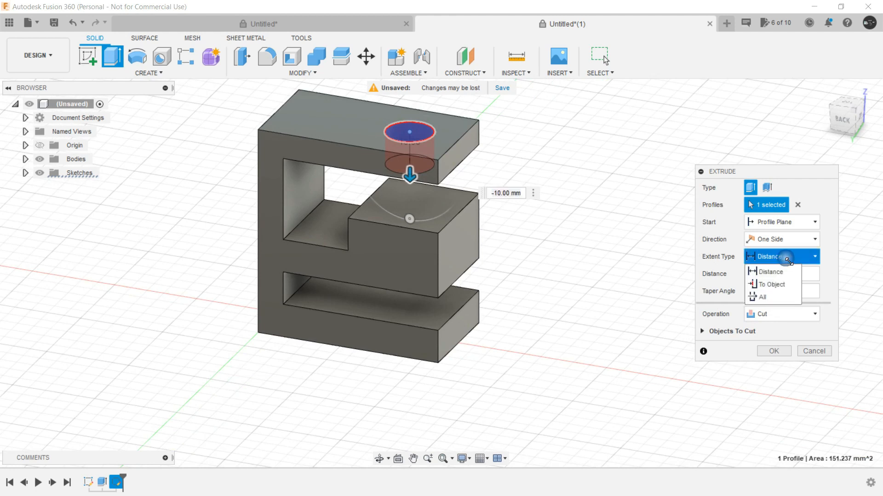
pyautogui.click(773, 288)
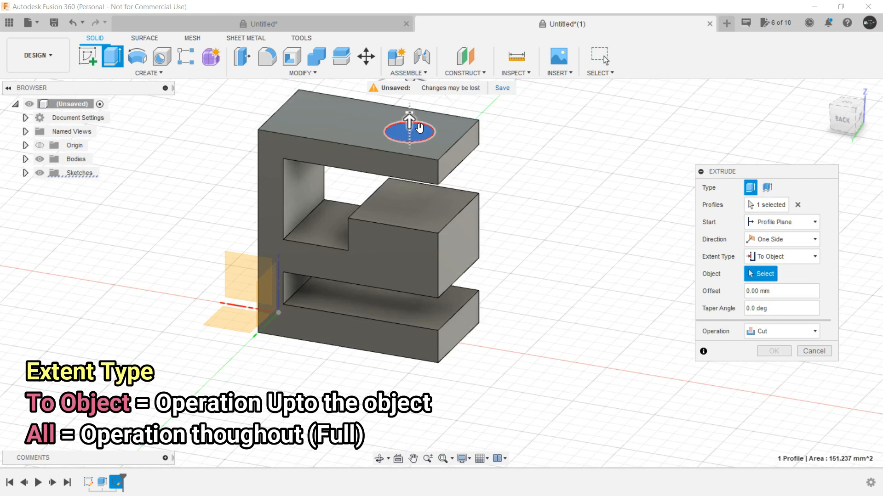
pyautogui.moveTo(415, 123); pyautogui.dragTo(415, 137)
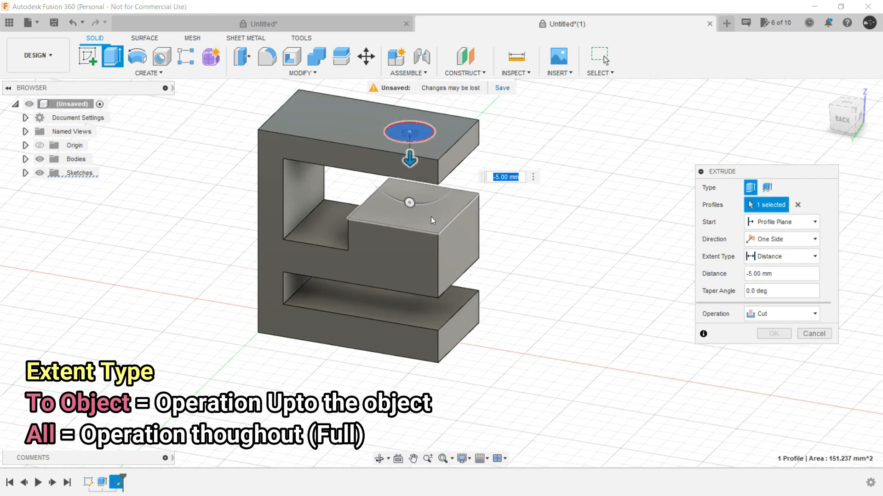
pyautogui.click(423, 321)
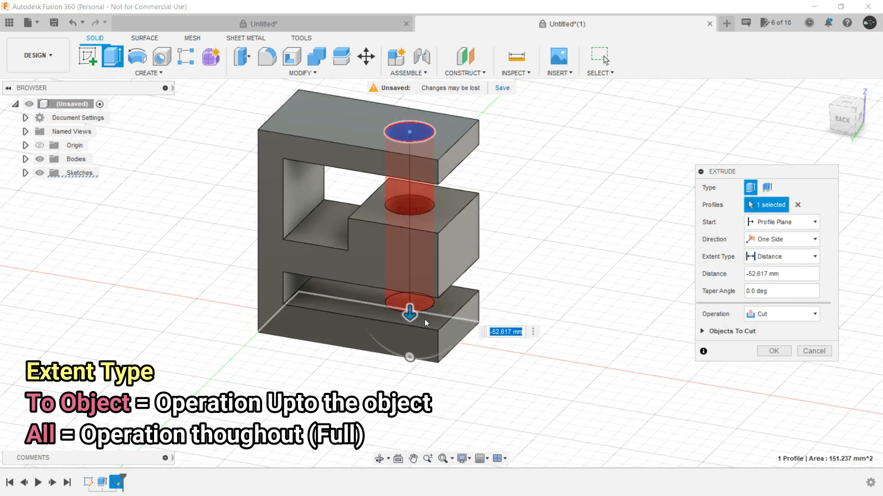
pyautogui.keyDown('shift'); pyautogui.moveTo(494, 314); pyautogui.dragTo(508, 299, button='middle'); pyautogui.keyUp('shift')
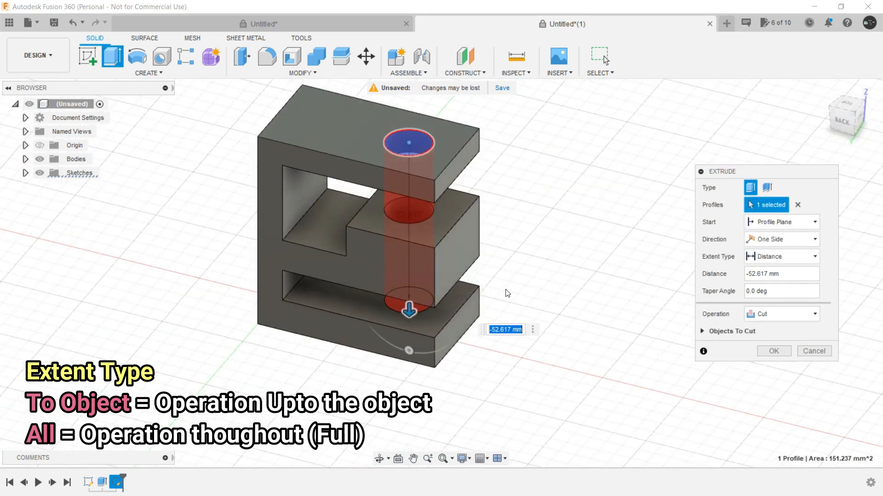
pyautogui.moveTo(407, 308); pyautogui.dragTo(408, 174)
# Set the circular cut's extent type to All and complete the hole through all three arms of the E.
pyautogui.click(790, 257)
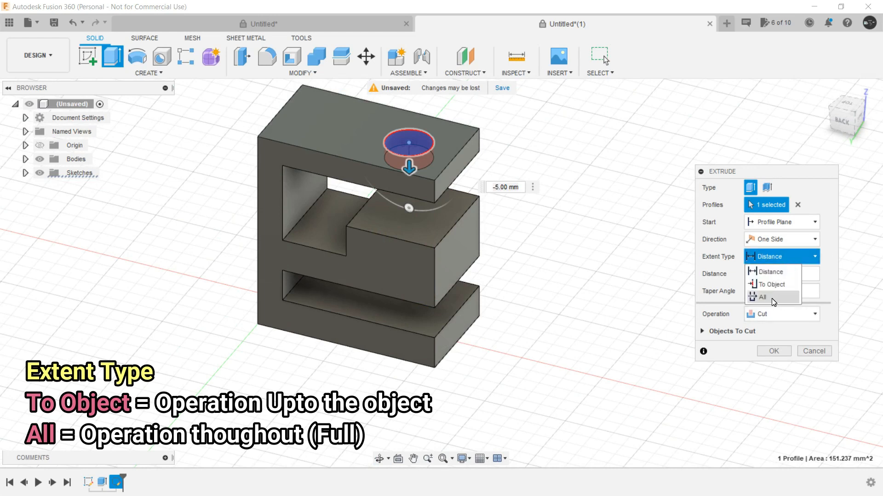
pyautogui.click(774, 297)
pyautogui.keyDown('shift'); pyautogui.moveTo(541, 363); pyautogui.dragTo(574, 363, button='middle'); pyautogui.keyUp('shift')
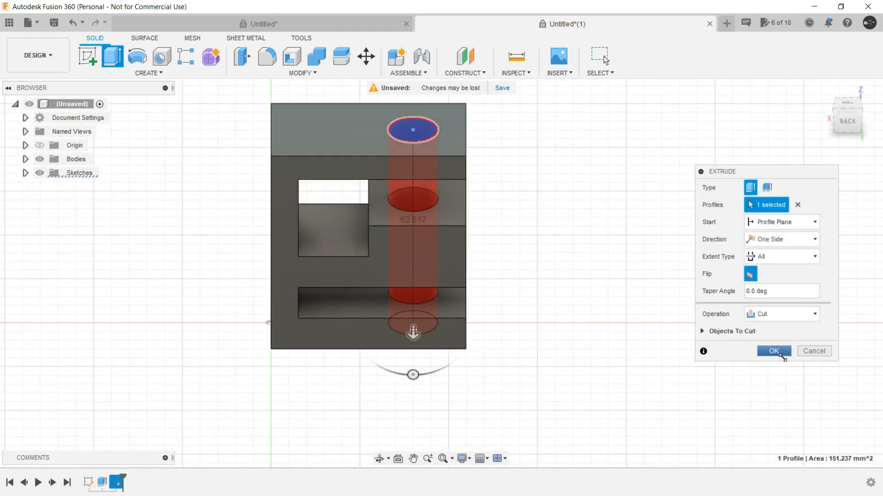
pyautogui.click(780, 355)
pyautogui.keyDown('shift'); pyautogui.moveTo(683, 335); pyautogui.dragTo(623, 328, button='middle'); pyautogui.keyUp('shift')
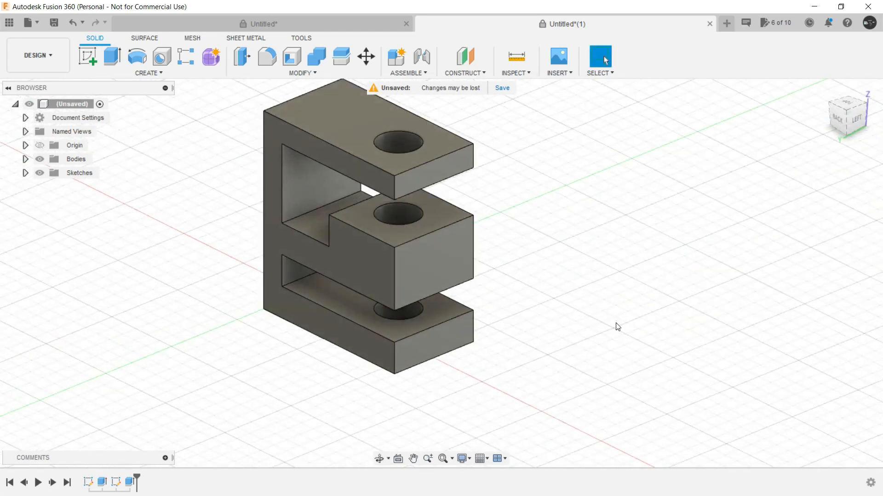
pyautogui.scroll(-2, 617, 327)
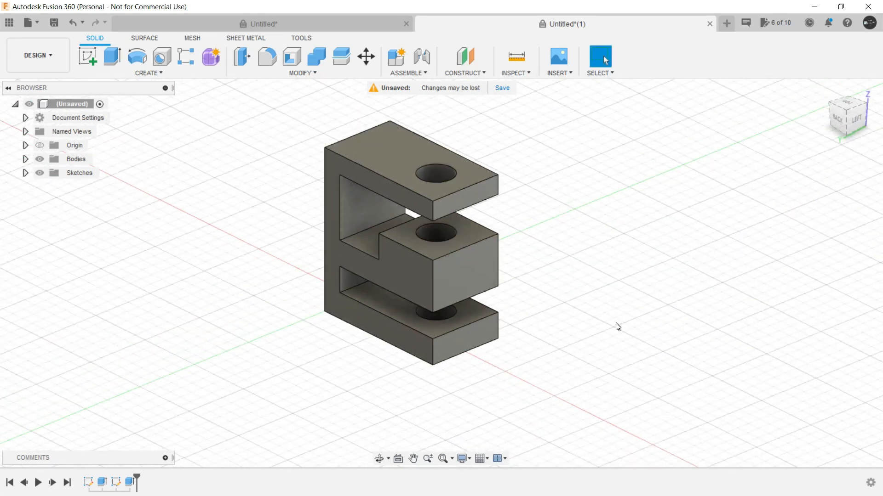